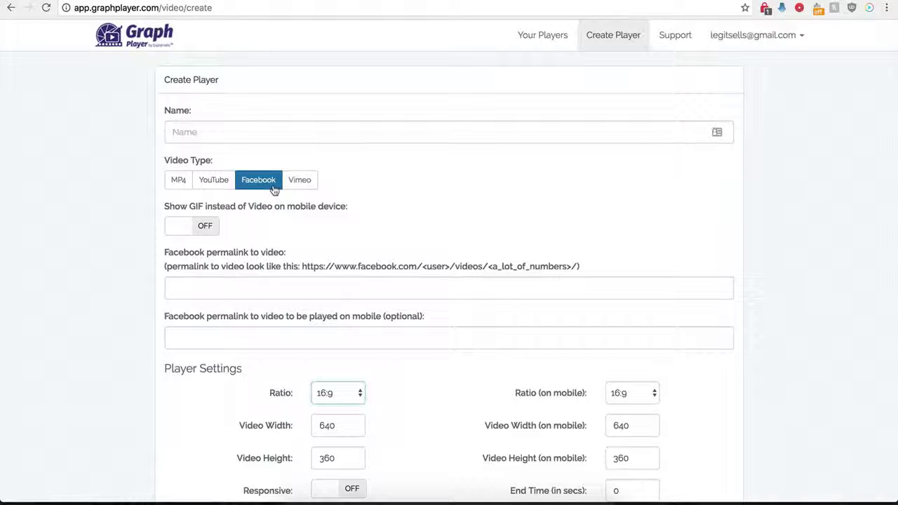
Step: Name the new player "Demo Name" and choose Facebook as its video type
scroll(158, 305, "down", 1)
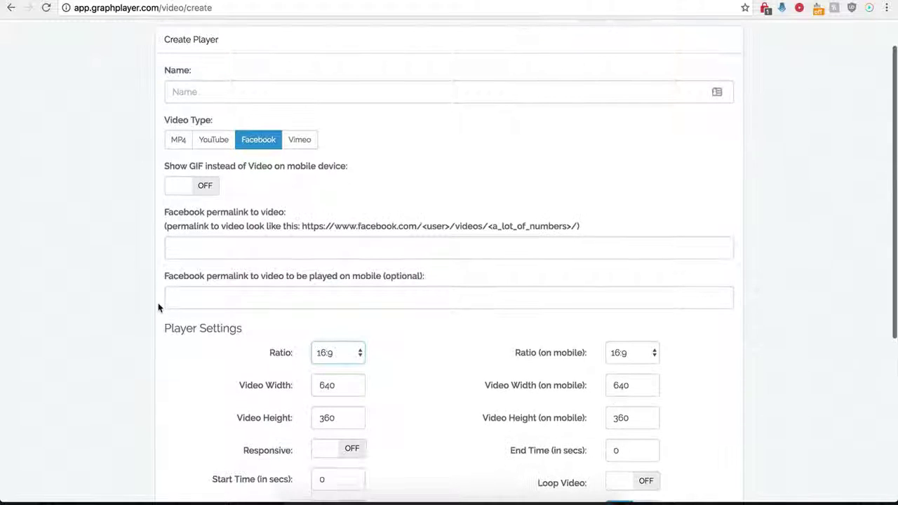
left_click(241, 91)
type("Demo Name")
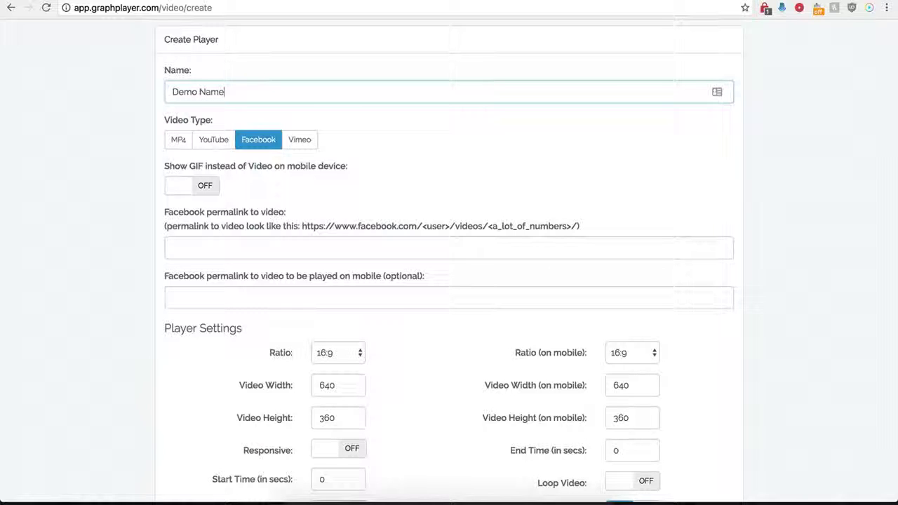
left_click(243, 150)
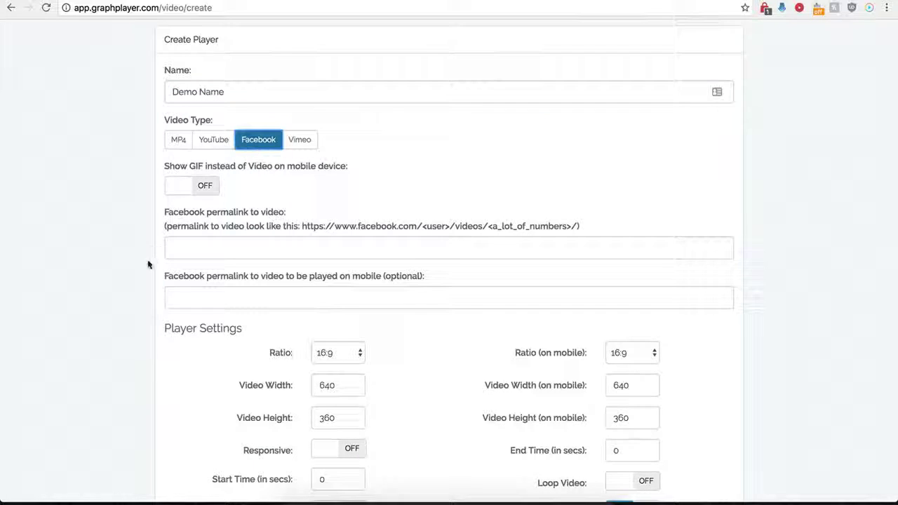
Step: Copy the address of the INSIDER dessert "Creative Cakes" video on Facebook and paste it as the player's Facebook video permalink
scroll(154, 252, "down", 1)
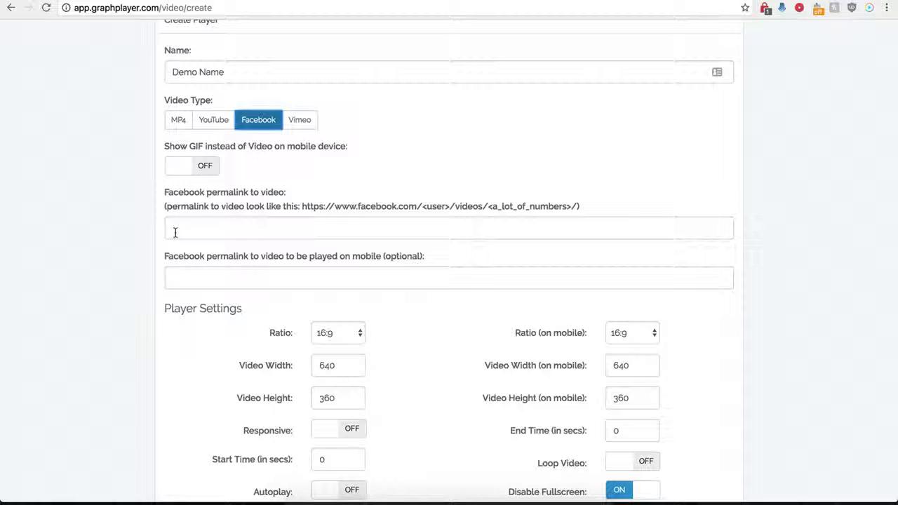
left_click(175, 232)
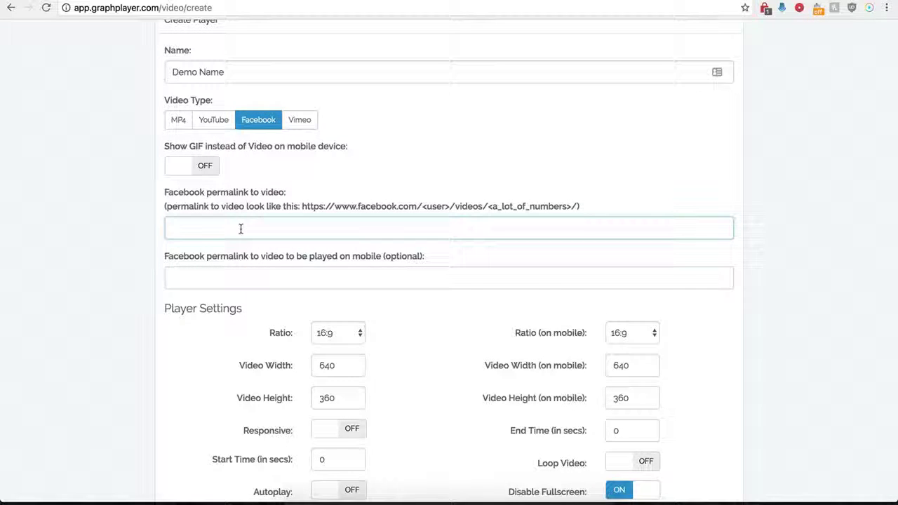
left_click(562, 0)
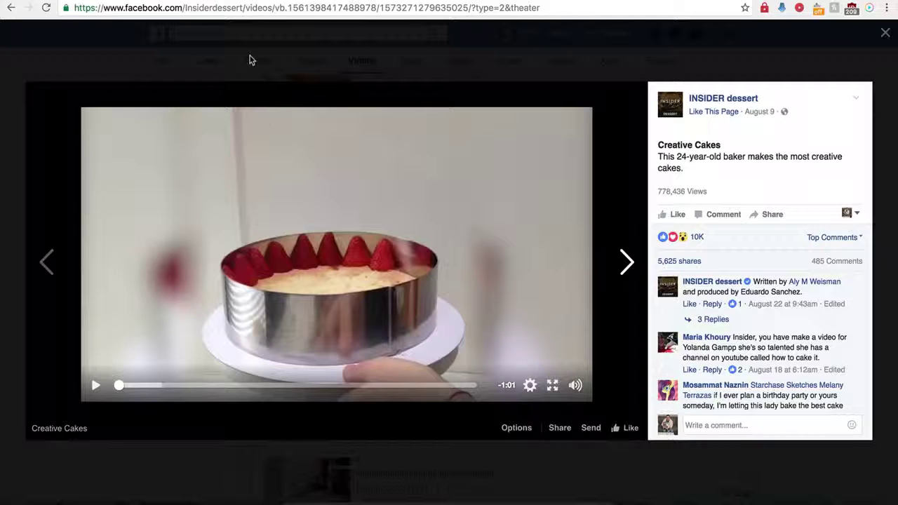
left_click(264, 10)
key("super+c")
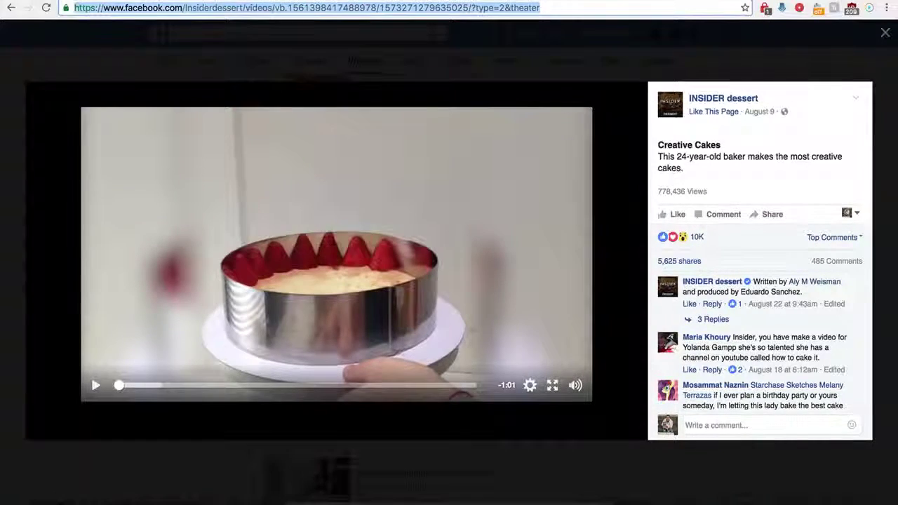
key("ctrl+Tab")
key("super+v")
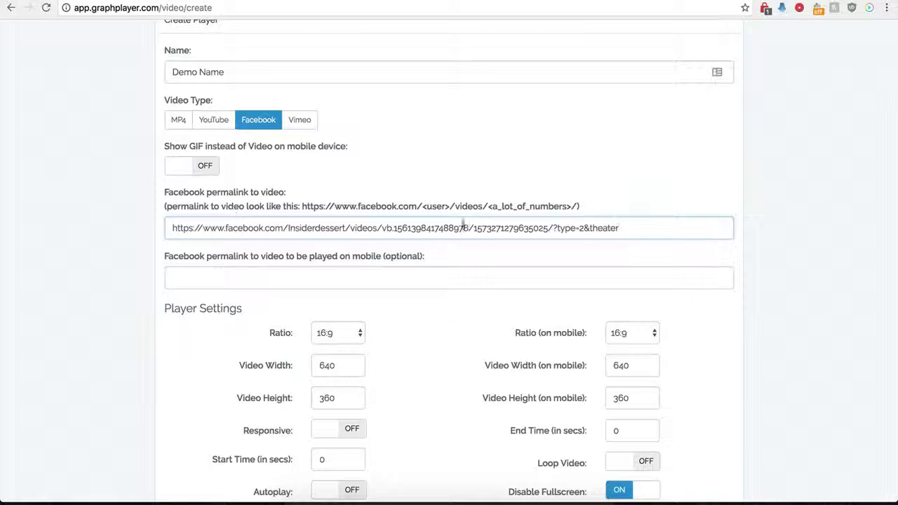
Step: Remove the trailing "?type=2&theater" from the Facebook video permalink
left_click_drag(635, 229, 557, 230)
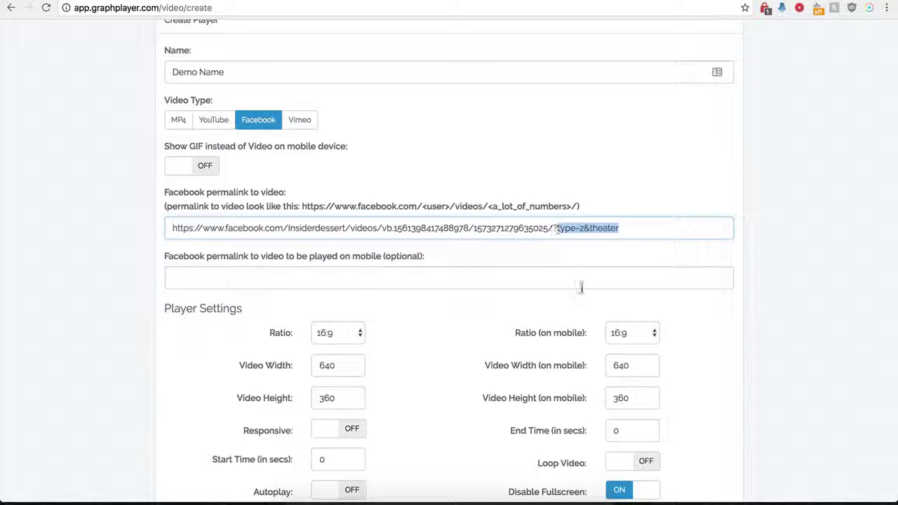
key("BackSpace")
key("BackSpace")
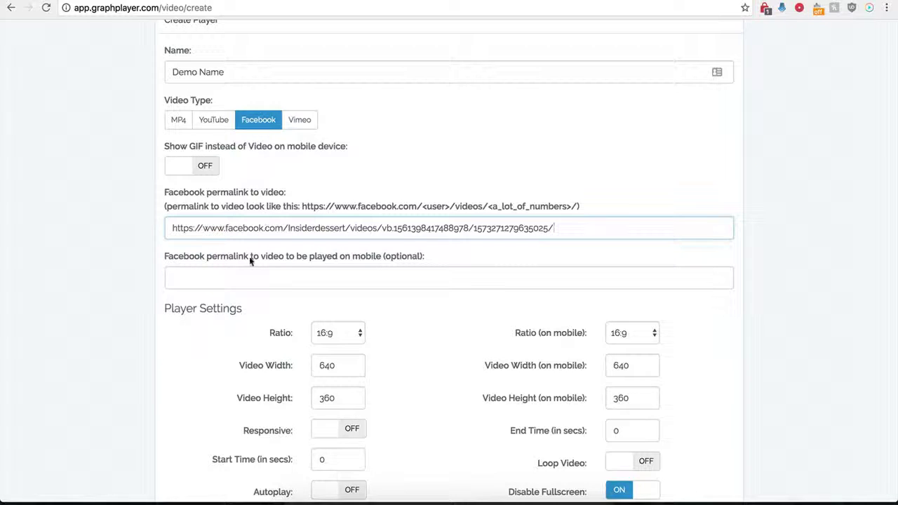
left_click(224, 281)
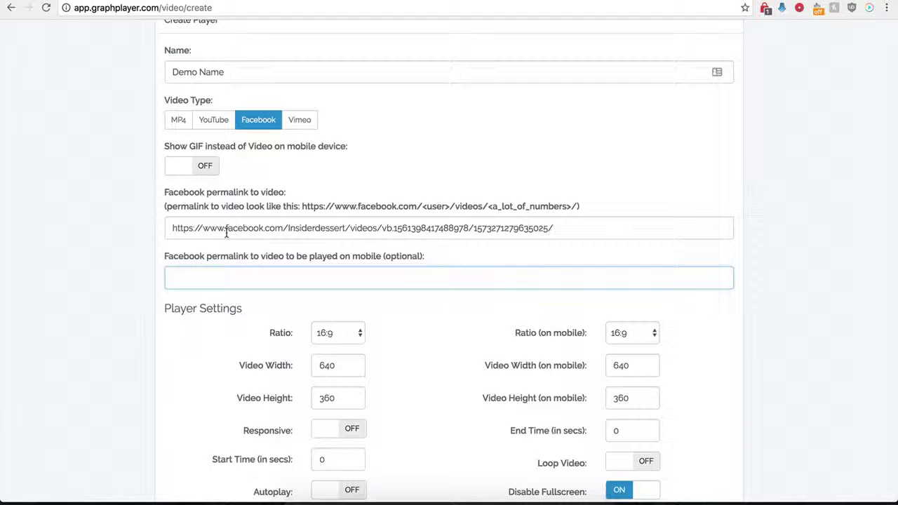
mouse_move(251, 229)
left_mouse_down()
mouse_move(397, 229)
mouse_move(251, 230)
left_mouse_up()
left_click_drag(193, 228, 398, 228)
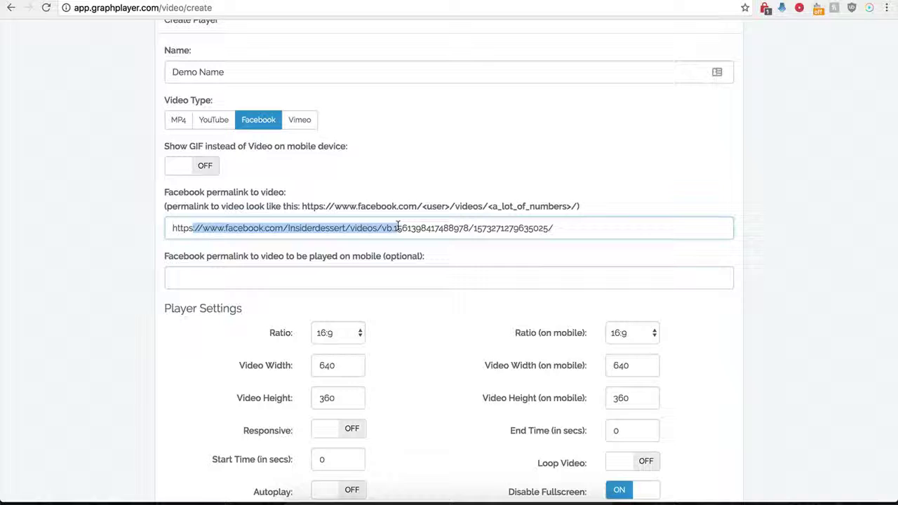
left_click(281, 278)
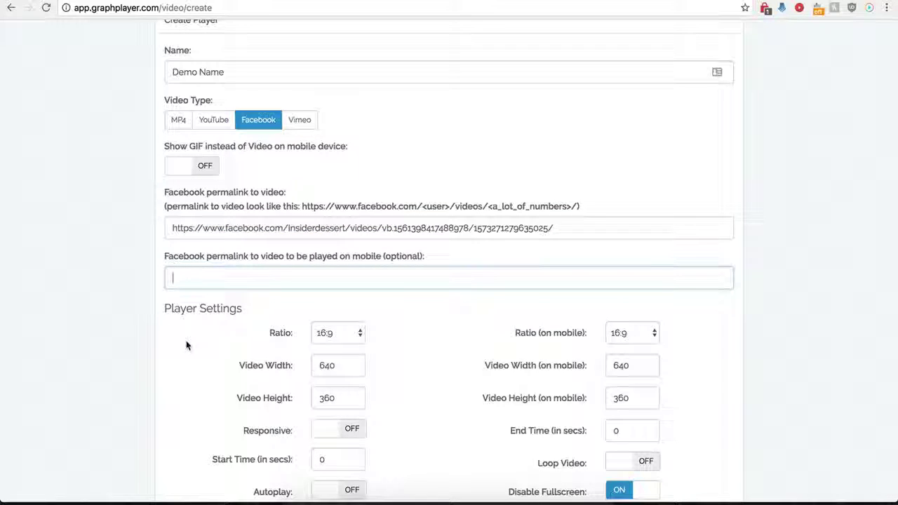
Step: Review the available ratio options for the player and for mobile in Player Settings
scroll(188, 344, "down", 1)
scroll(187, 345, "down", 5)
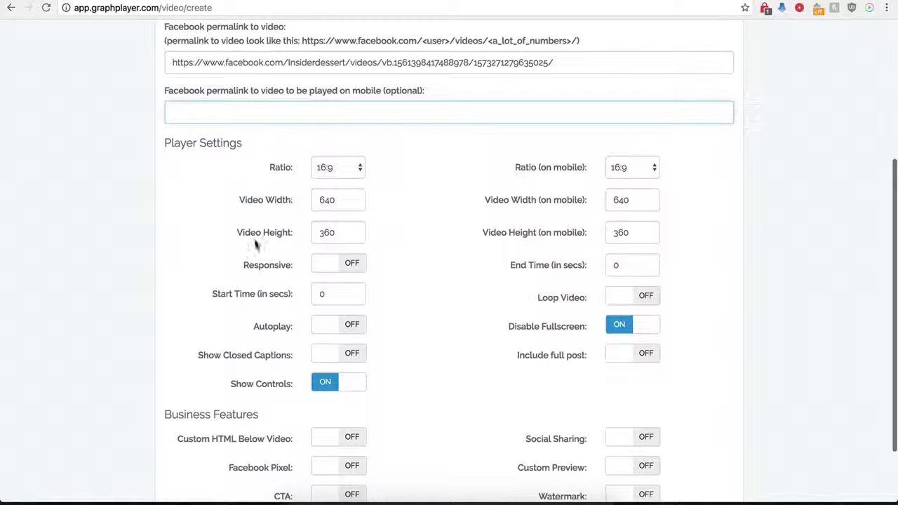
left_click(352, 169)
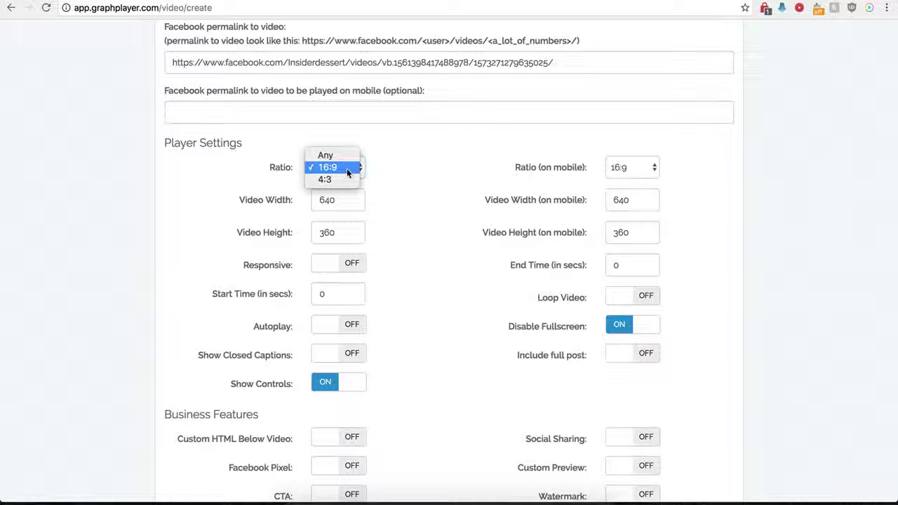
left_click(374, 176)
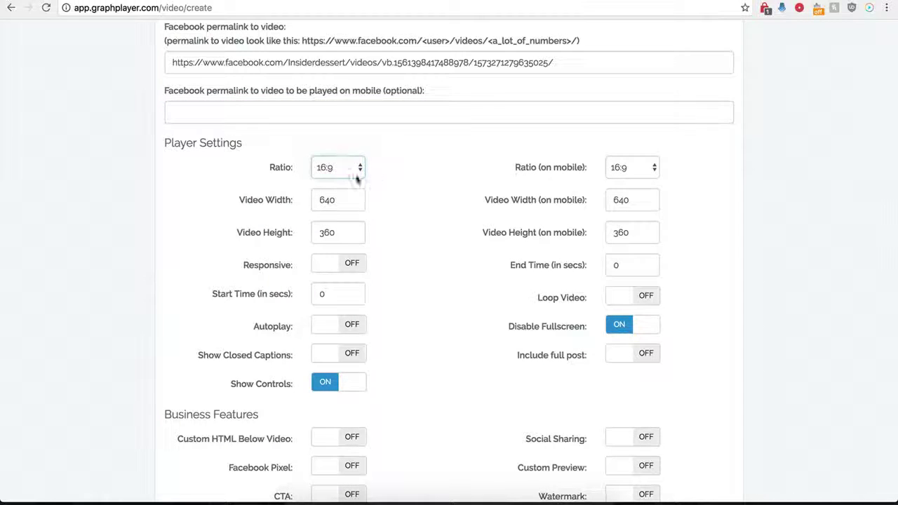
left_click(639, 173)
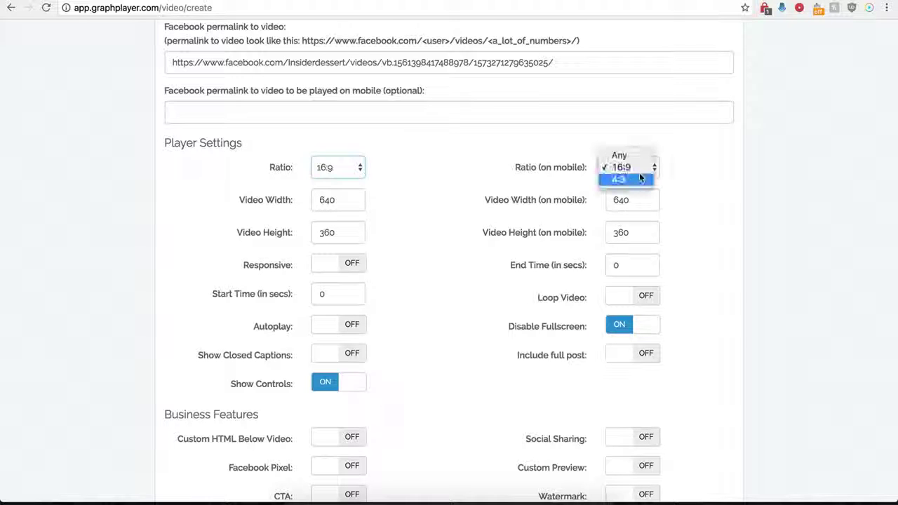
left_click(510, 167)
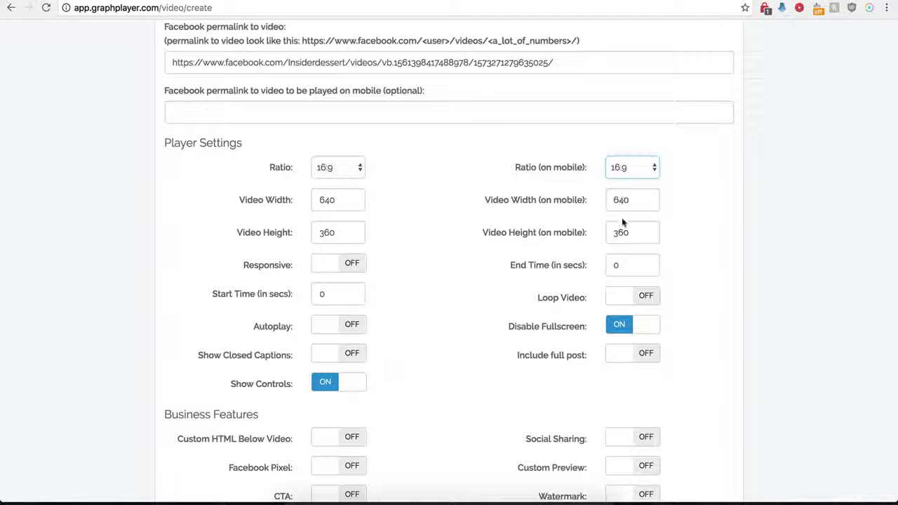
left_click(348, 264)
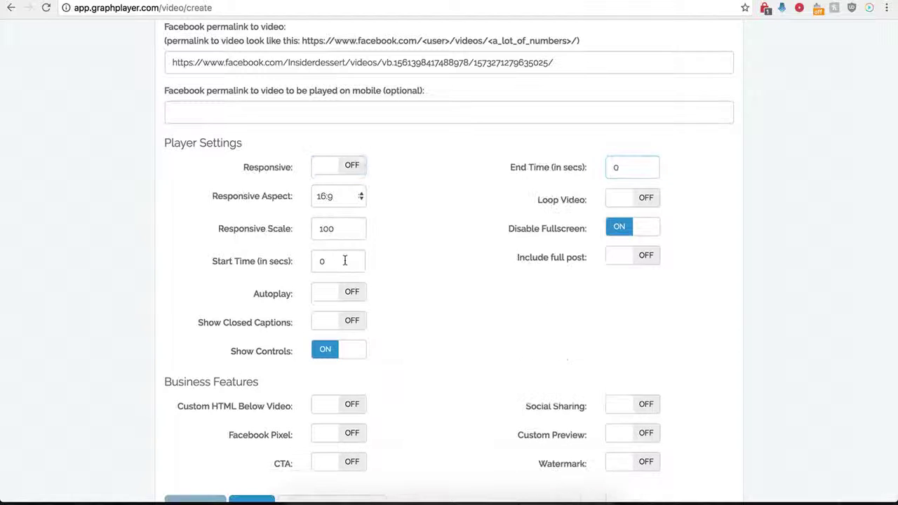
left_click(323, 167)
key("space")
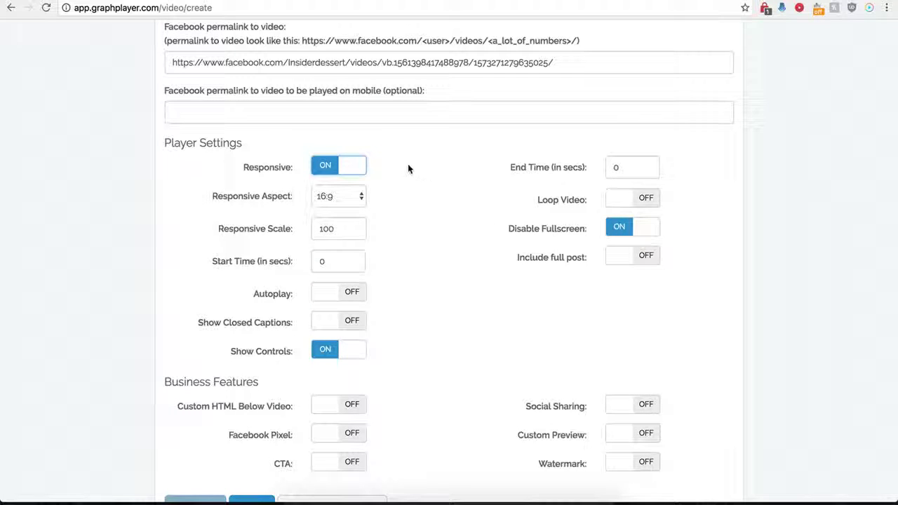
left_click(326, 175)
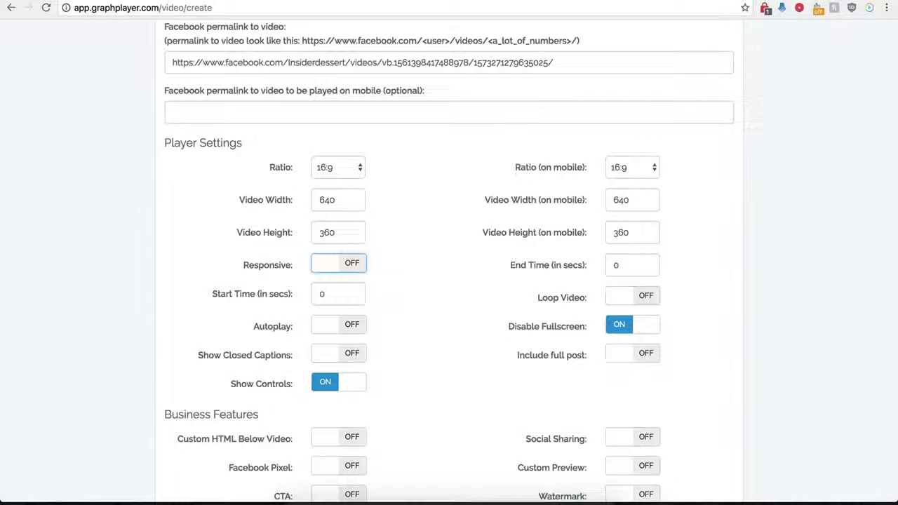
Step: Set the video's start time to 1 second and its end time to 30 seconds
double_click(319, 295)
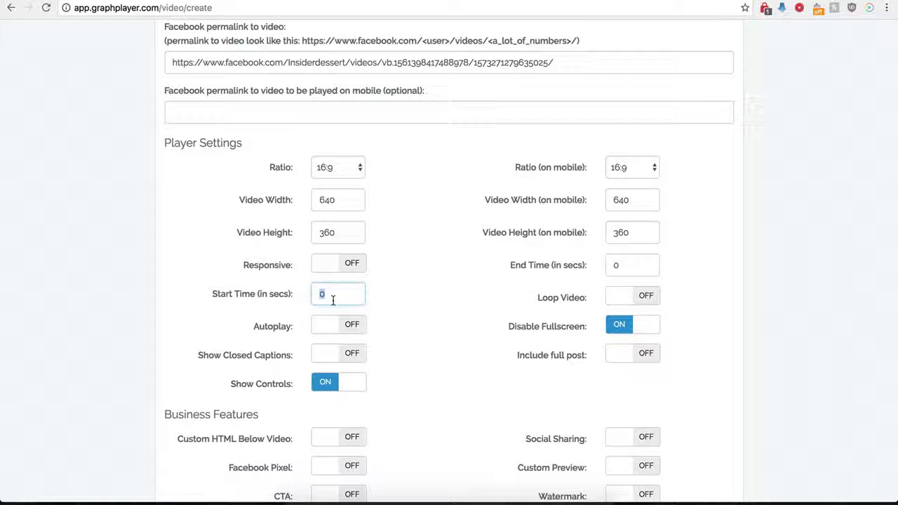
type("1")
double_click(608, 265)
type("30")
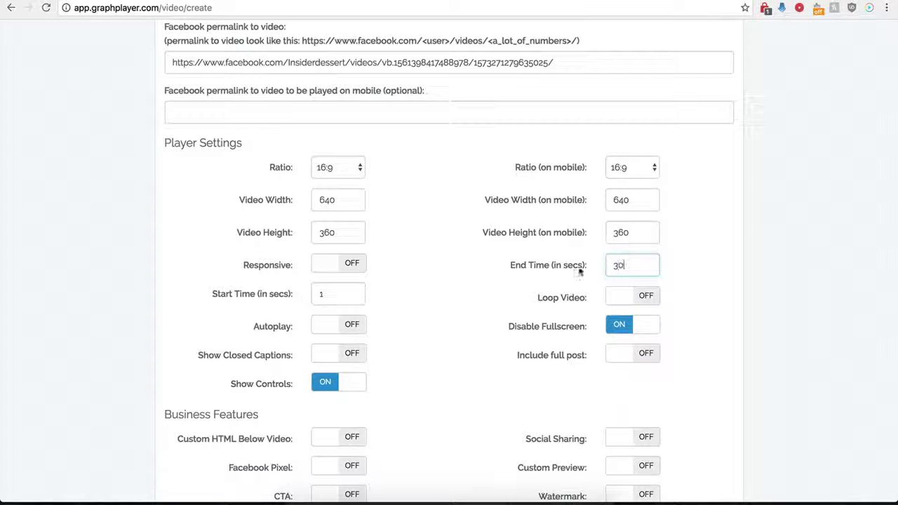
left_click(443, 284)
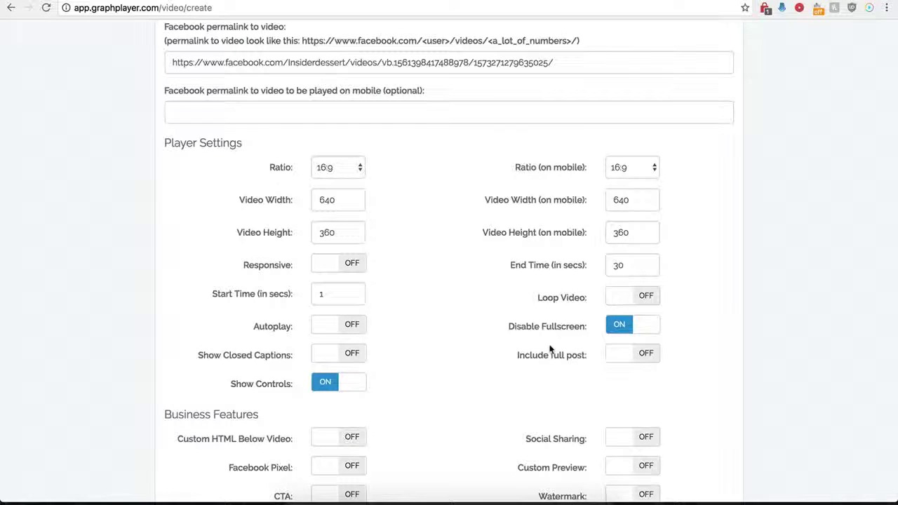
scroll(463, 304, "up", 1)
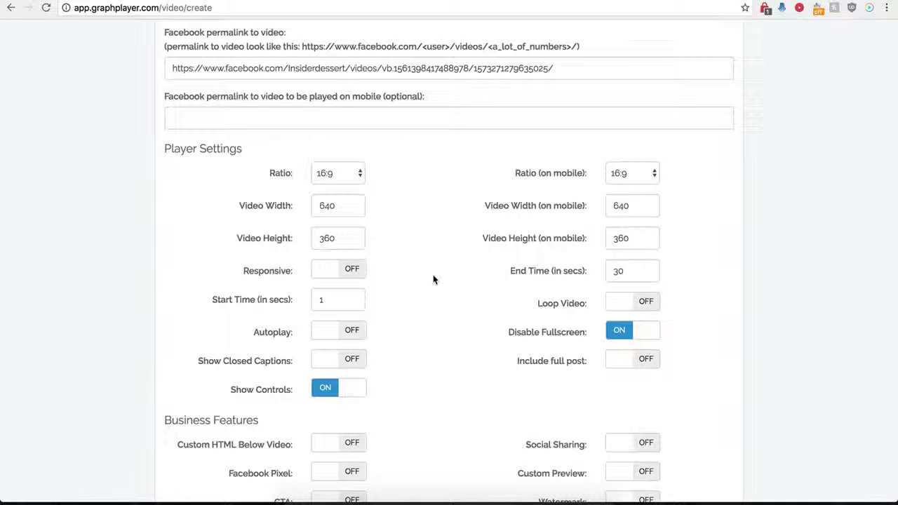
left_click(642, 368)
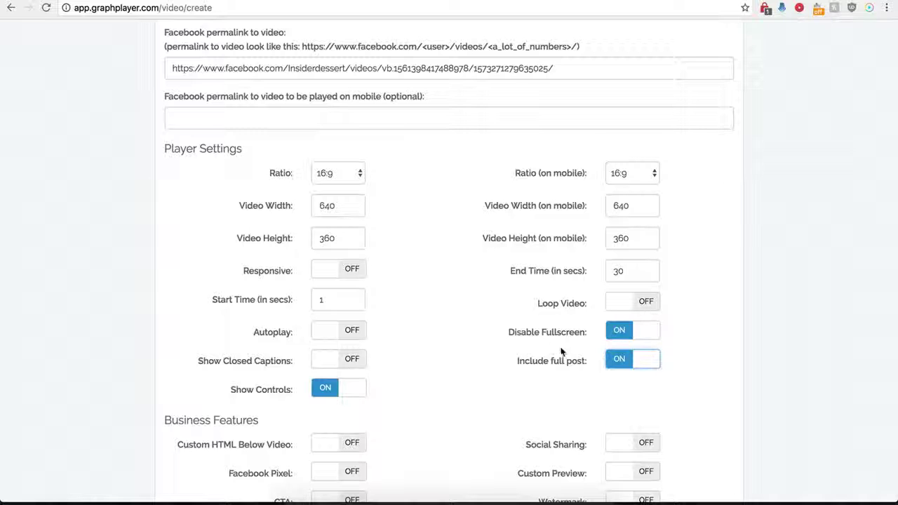
left_click(618, 369)
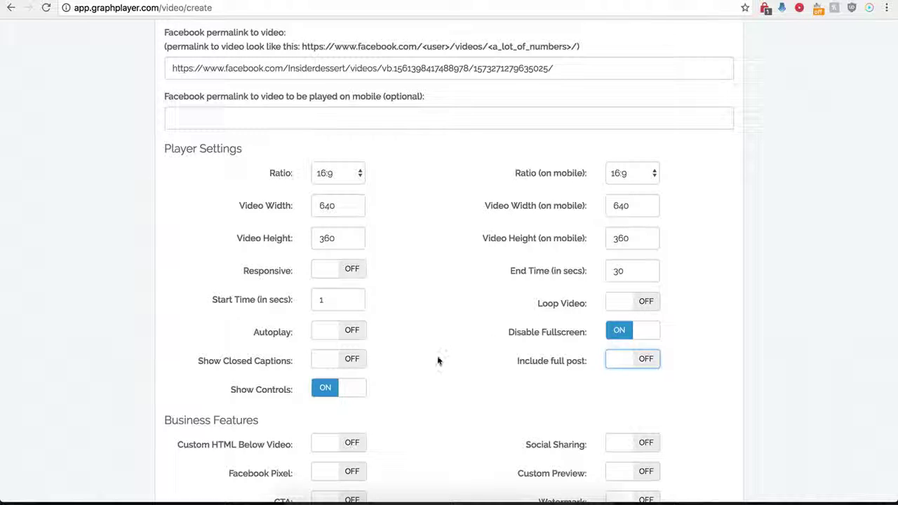
Step: Save the Demo Name player and copy its secure embed code
scroll(437, 358, "down", 3)
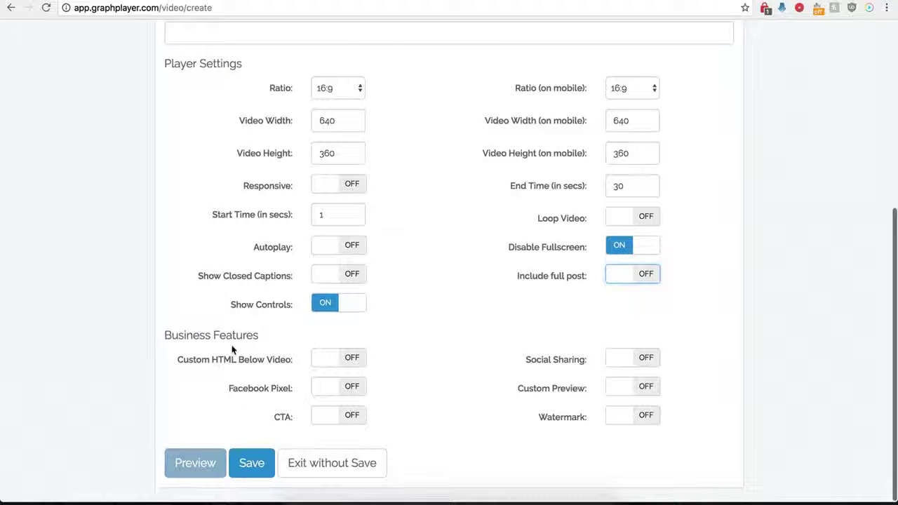
left_click(250, 460)
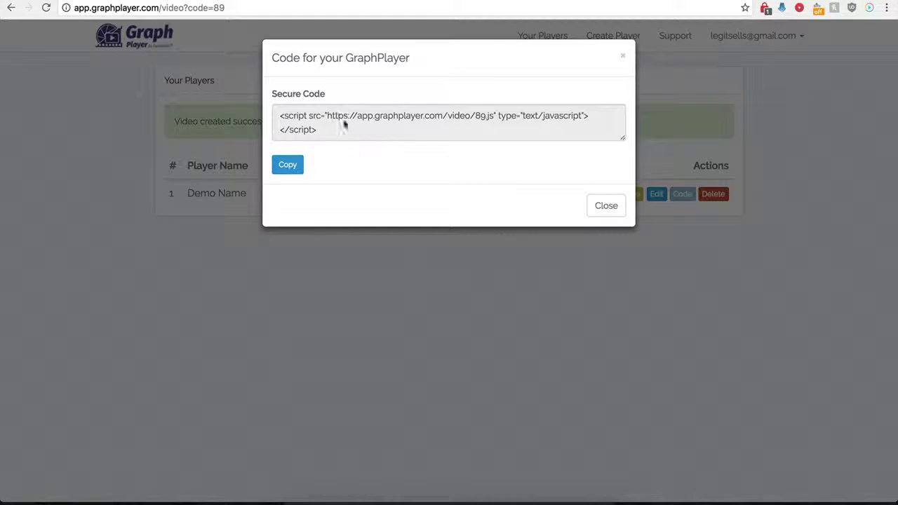
left_click(288, 164)
left_click_drag(330, 133, 276, 118)
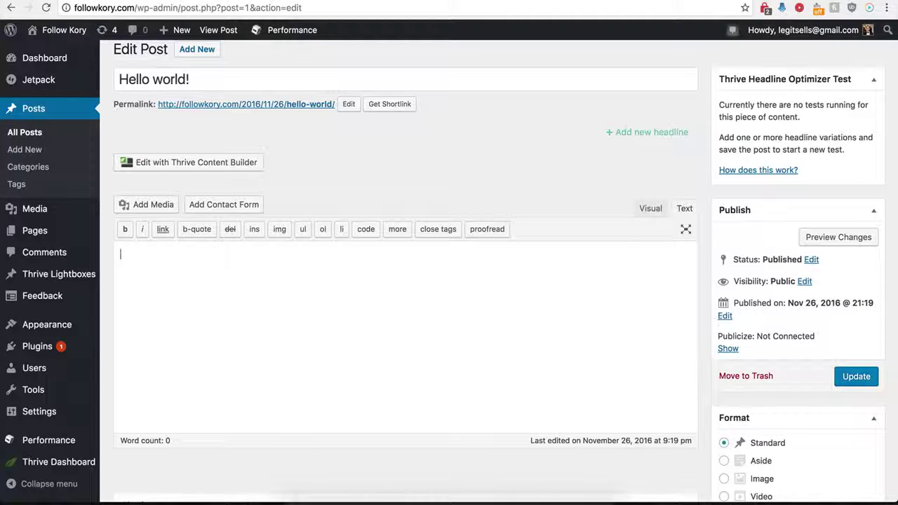
Step: In WordPress, paste the player's embed script into the text content of the "Hello world!" post and update the post
left_click(229, 302)
key("ctrl+v")
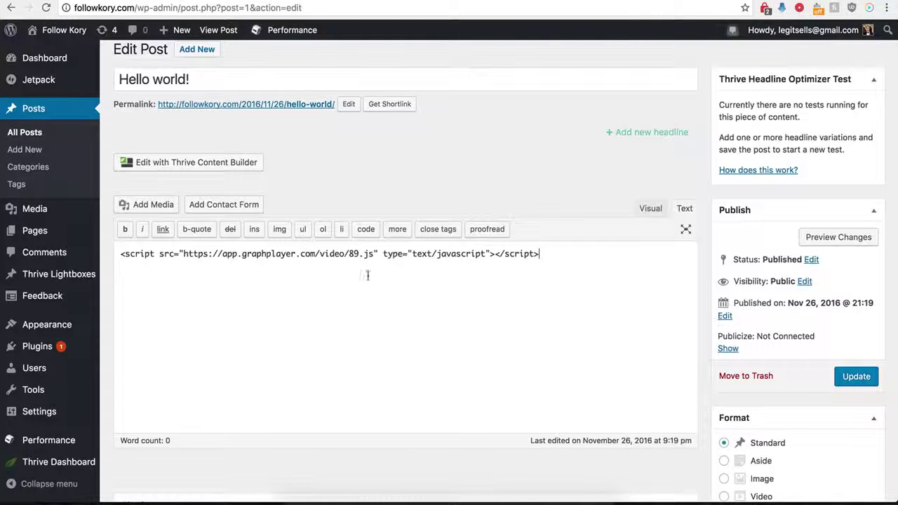
left_click(857, 377)
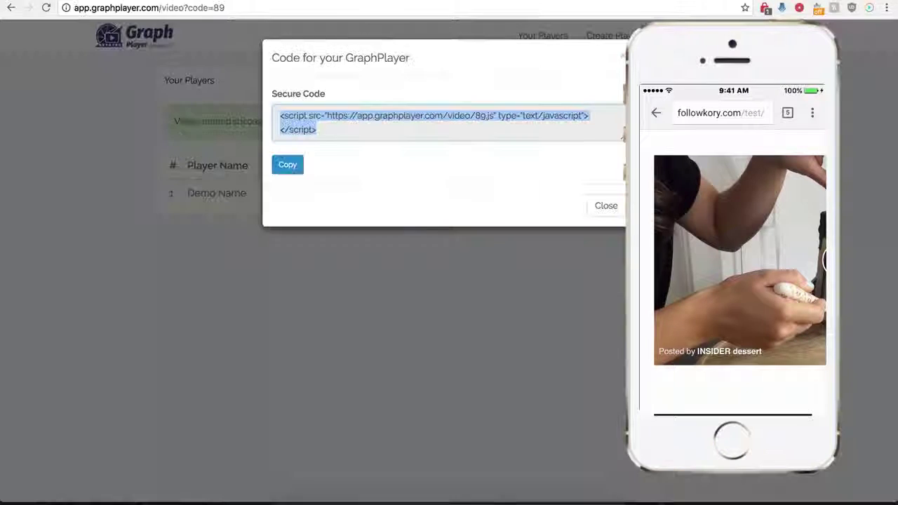
Step: Close the embed code, open the Demo Name player for editing, and turn on showing a GIF instead of video on mobile devices
left_click(598, 215)
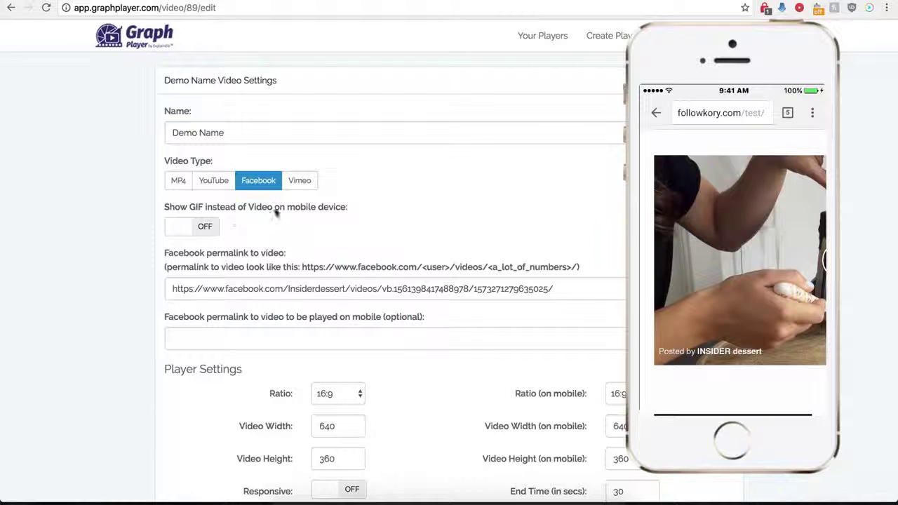
left_click(208, 227)
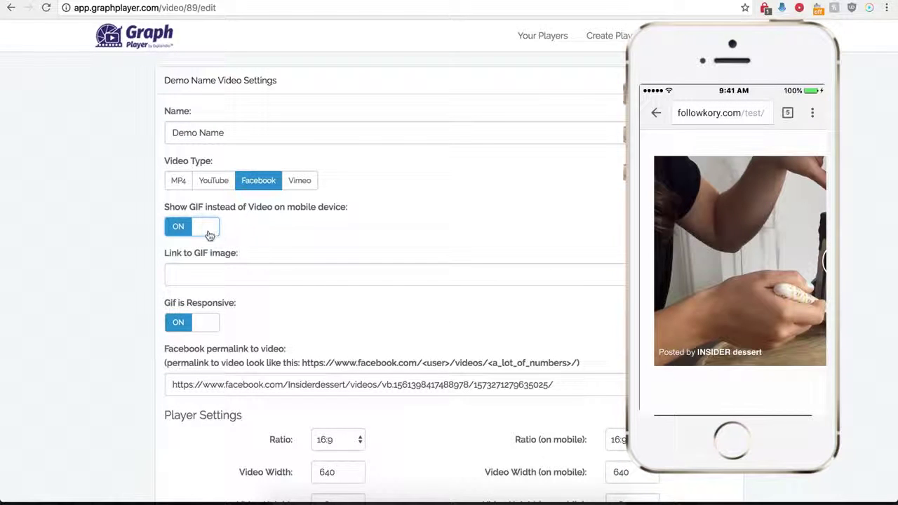
left_click(209, 273)
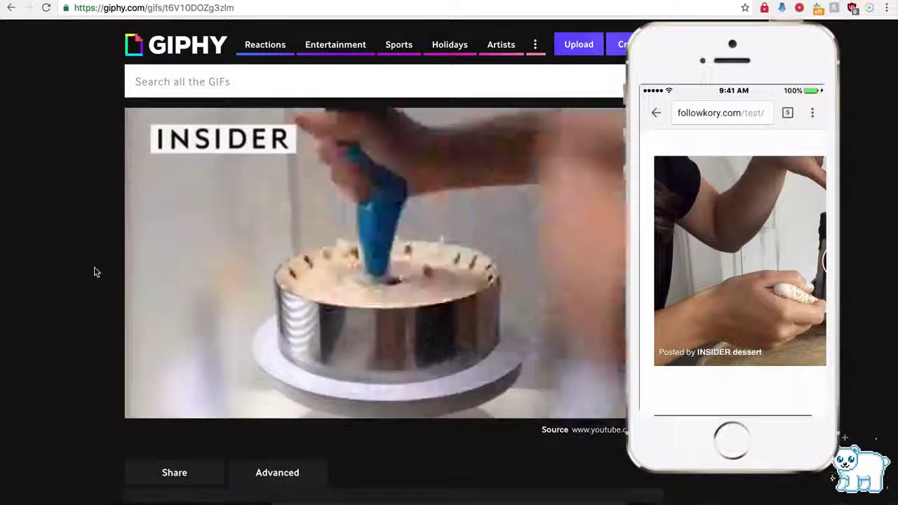
scroll(93, 288, "down", 2)
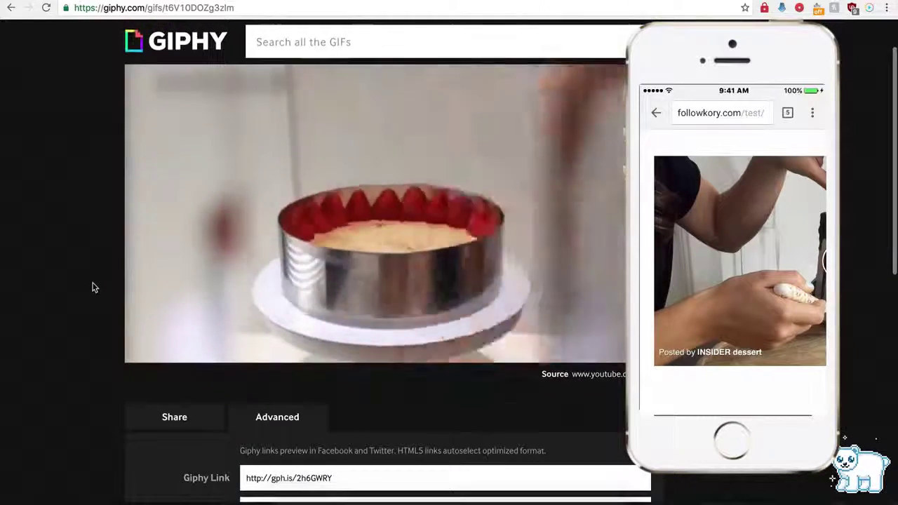
scroll(225, 309, "down", 3)
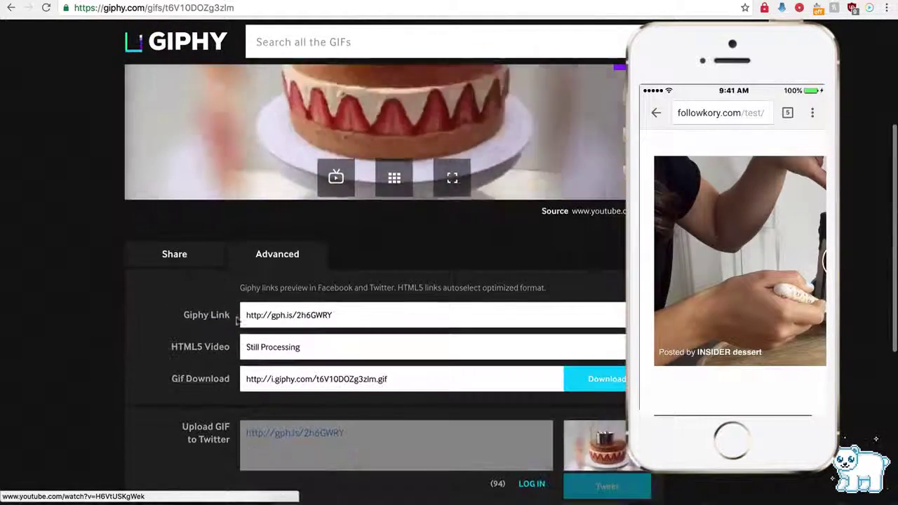
left_click(279, 316)
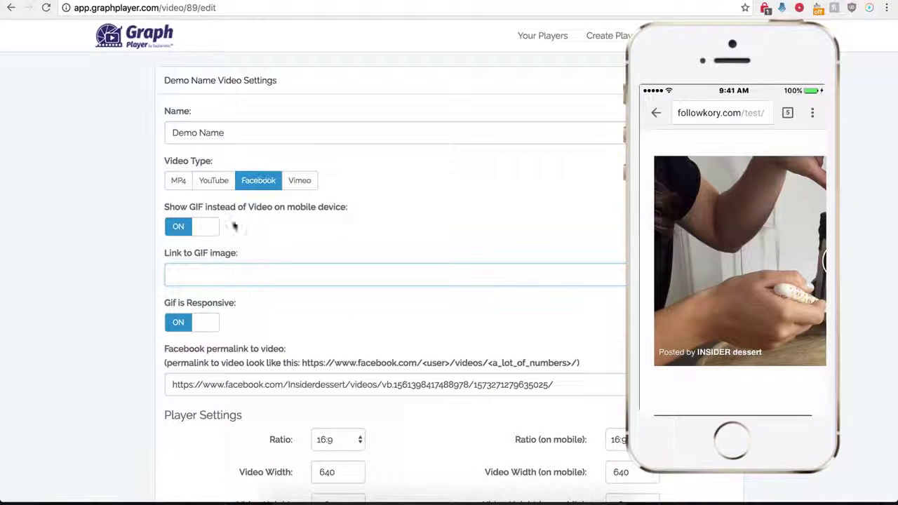
Step: In GraphPlayer, paste the copied Giphy address as the link to the GIF image and save the player
left_click(231, 270)
key("super+v")
scroll(134, 344, "down", 10)
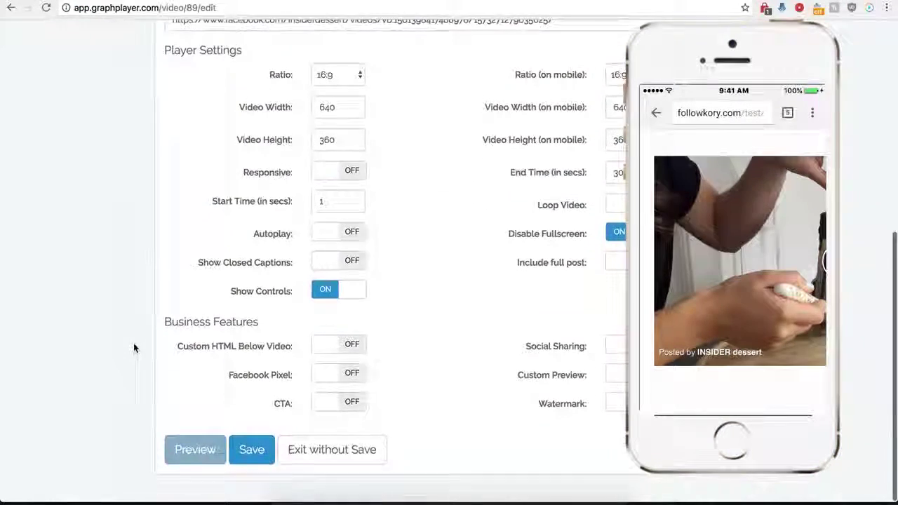
left_click(251, 462)
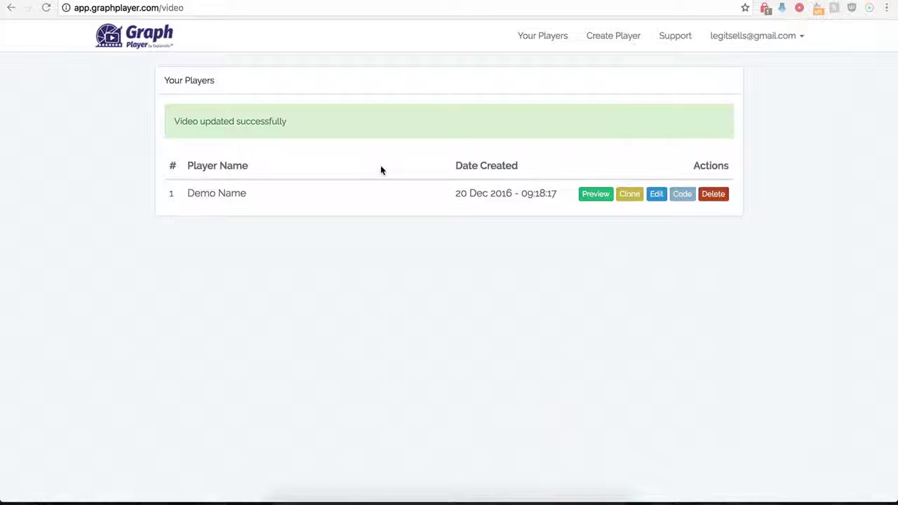
Step: Edit the Demo Name player to include the full Facebook post and save it
left_click(655, 197)
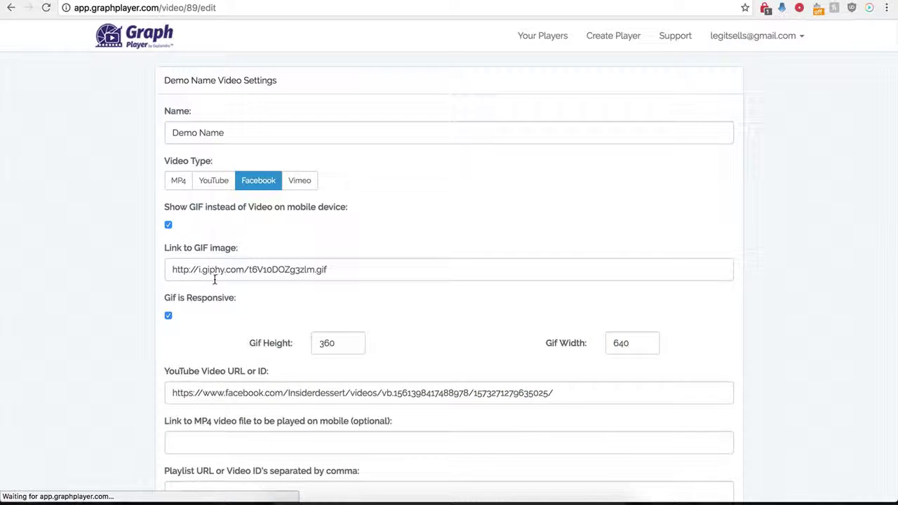
scroll(149, 340, "down", 1)
scroll(149, 340, "down", 5)
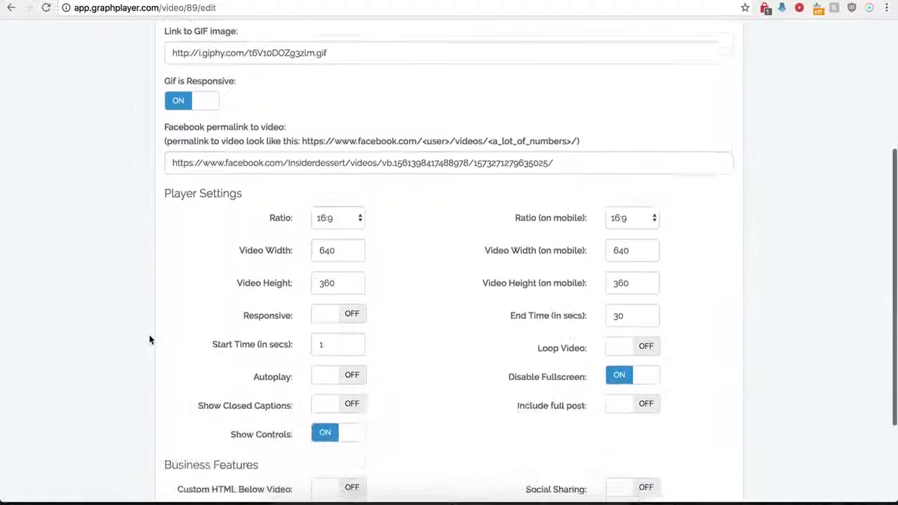
scroll(149, 340, "down", 1)
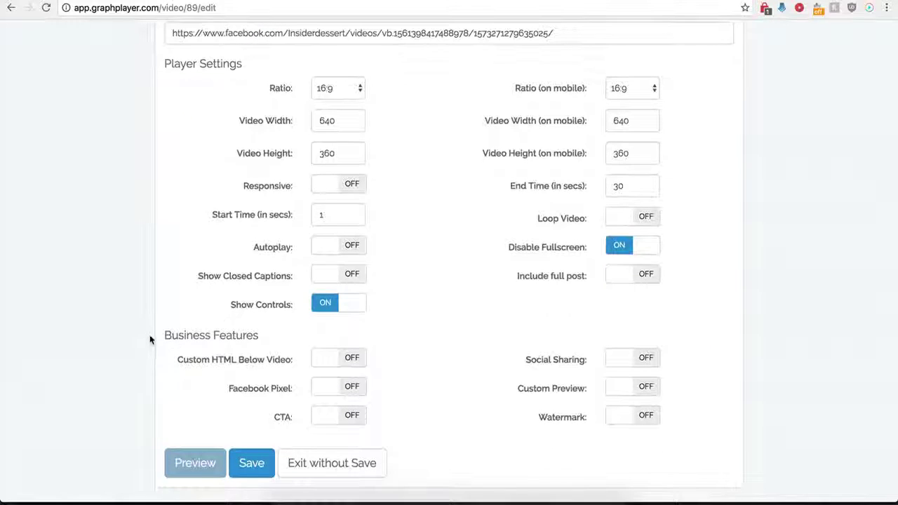
left_click(645, 277)
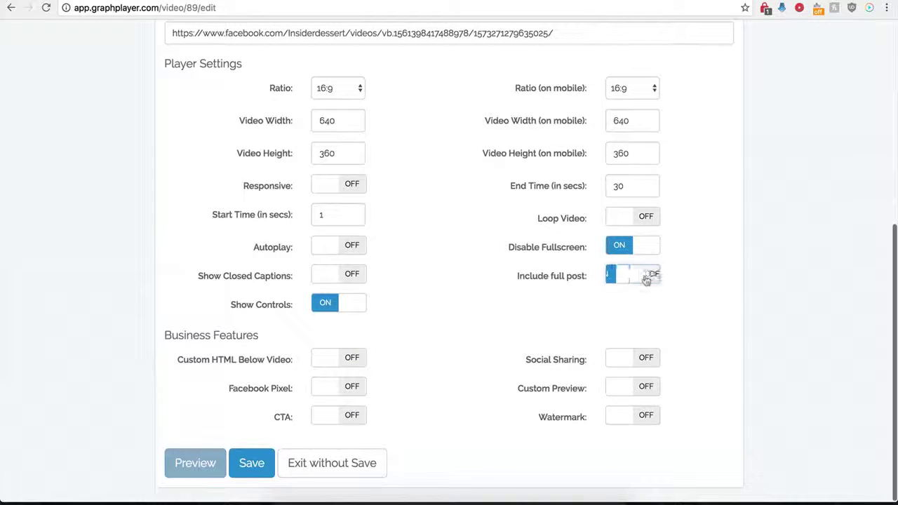
left_click(238, 463)
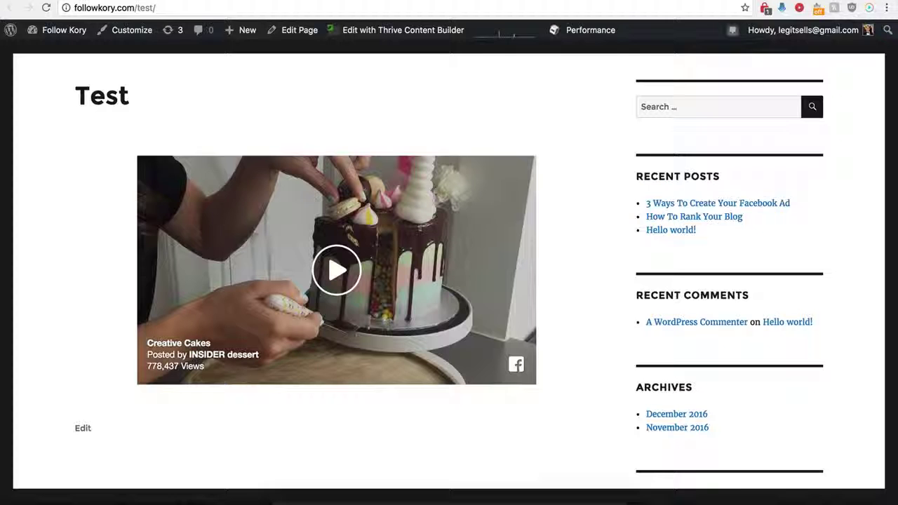
Step: Reload the WordPress Test page and follow the comments link below the embedded Facebook video
left_click(47, 8)
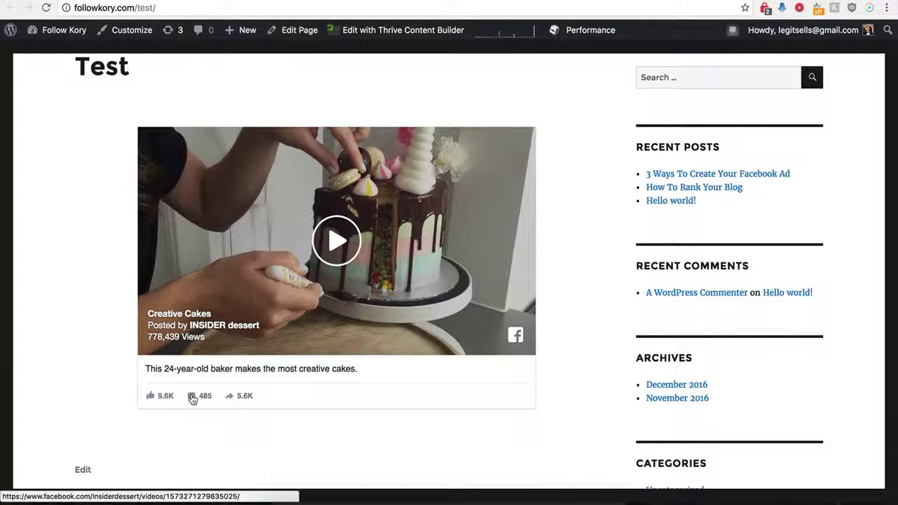
left_click(192, 399)
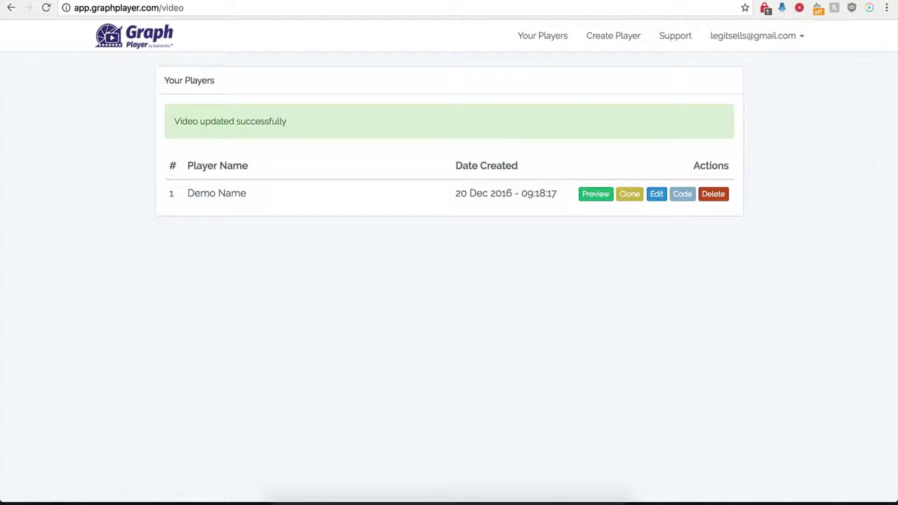
Step: Open the Demo Name player for editing again and turn on Custom HTML Below Video
left_click(660, 200)
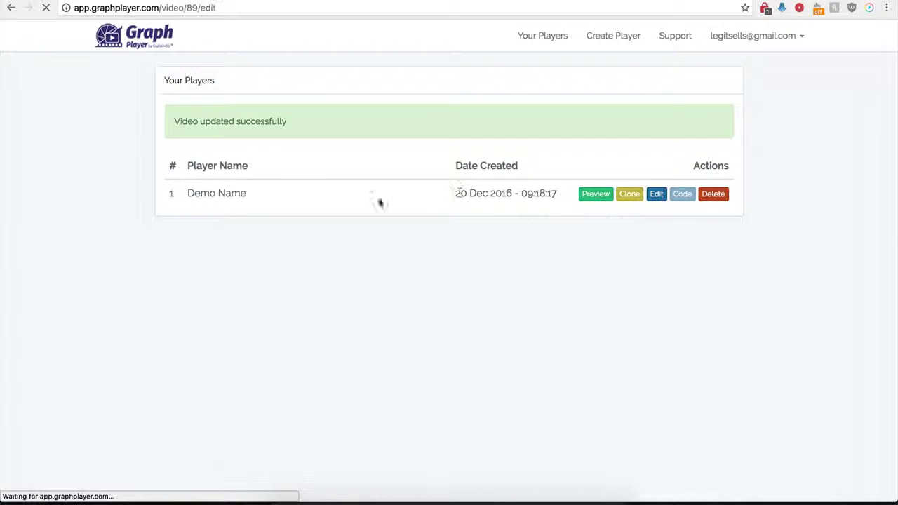
scroll(197, 347, "down", 10)
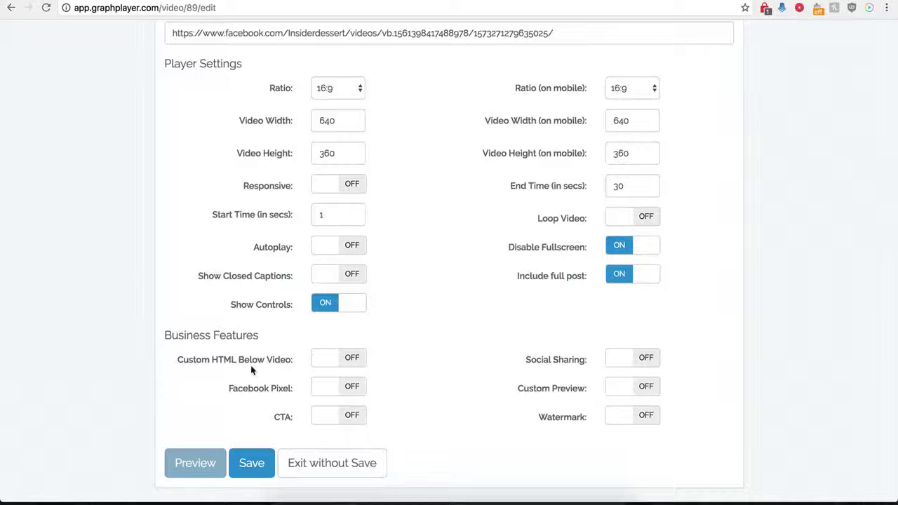
left_click(347, 358)
scroll(382, 390, "down", 2)
scroll(383, 390, "down", 2)
left_click(332, 275)
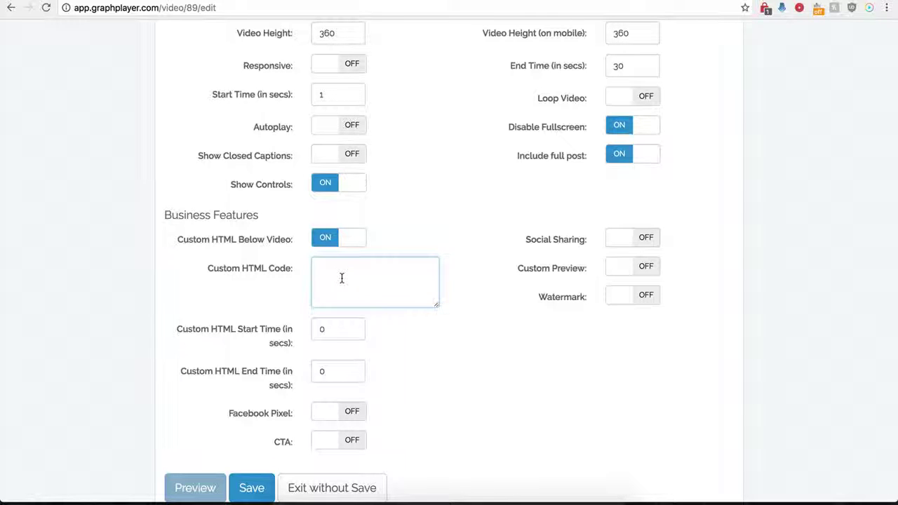
Step: Try a custom HTML start time of 120 seconds
left_click_drag(333, 331, 310, 331)
left_click_drag(337, 370, 321, 370)
left_click(327, 330)
left_click(348, 278)
scroll(349, 278, "up", 4)
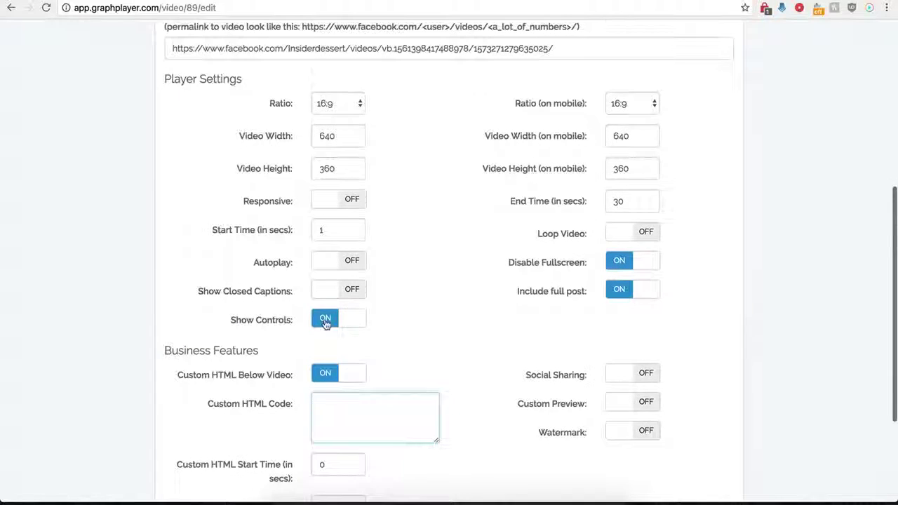
scroll(326, 319, "down", 2)
scroll(340, 312, "down", 1)
left_click(340, 311)
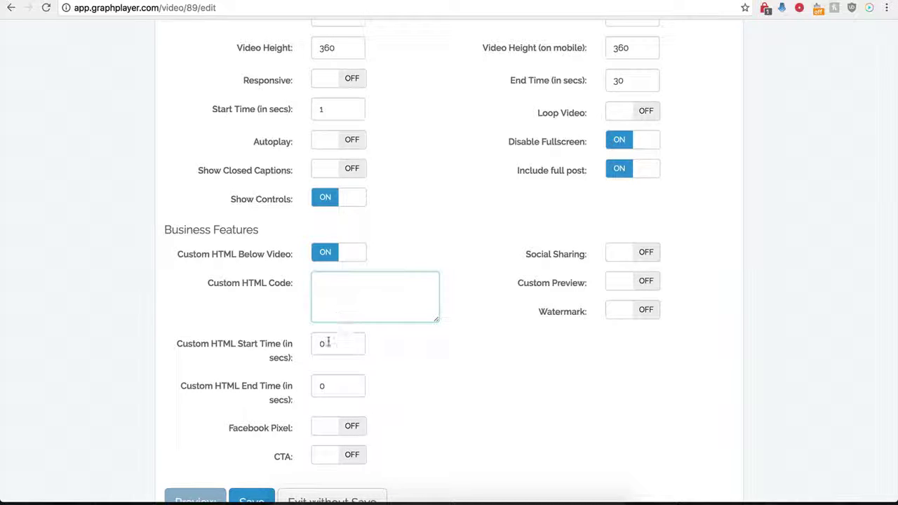
left_click_drag(344, 343, 314, 344)
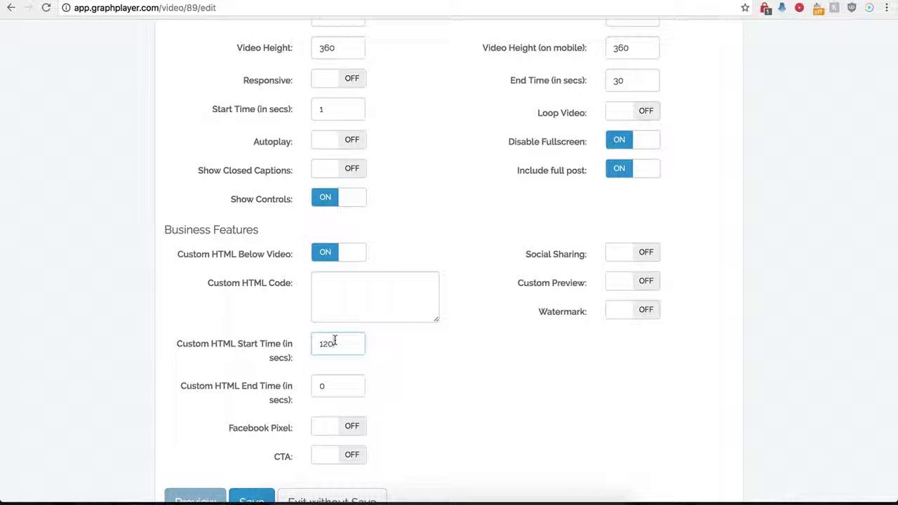
Step: Paste the centered buy-now-button-16.png image code as the custom HTML code and enlarge its text box
left_click(333, 288)
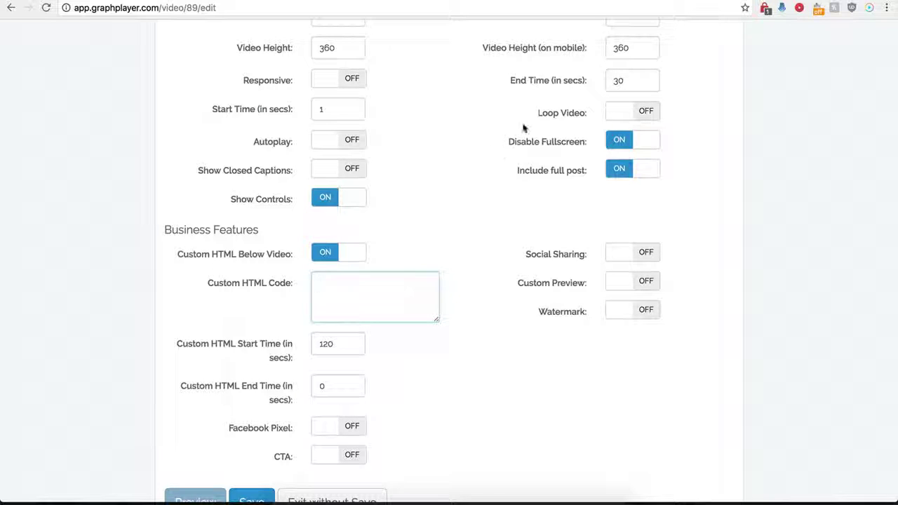
scroll(398, 291, "down", 1)
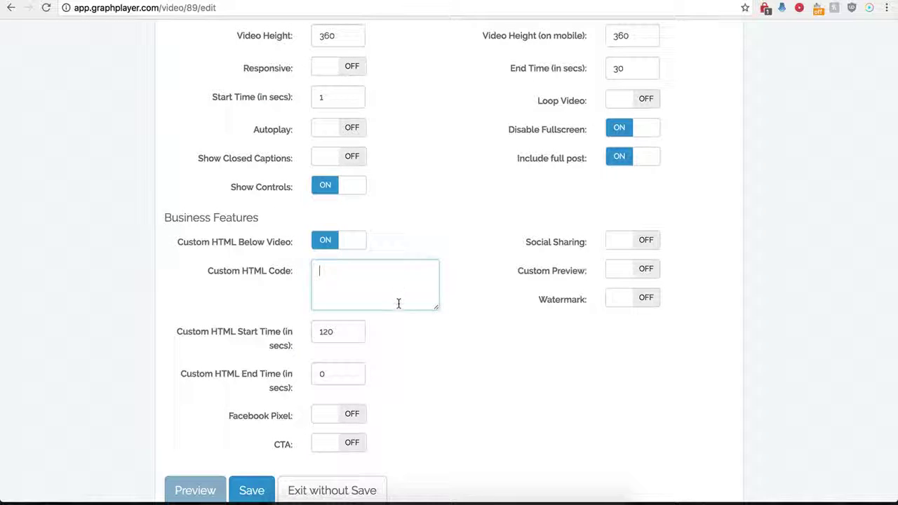
key("ctrl+v")
left_click_drag(436, 310, 465, 348)
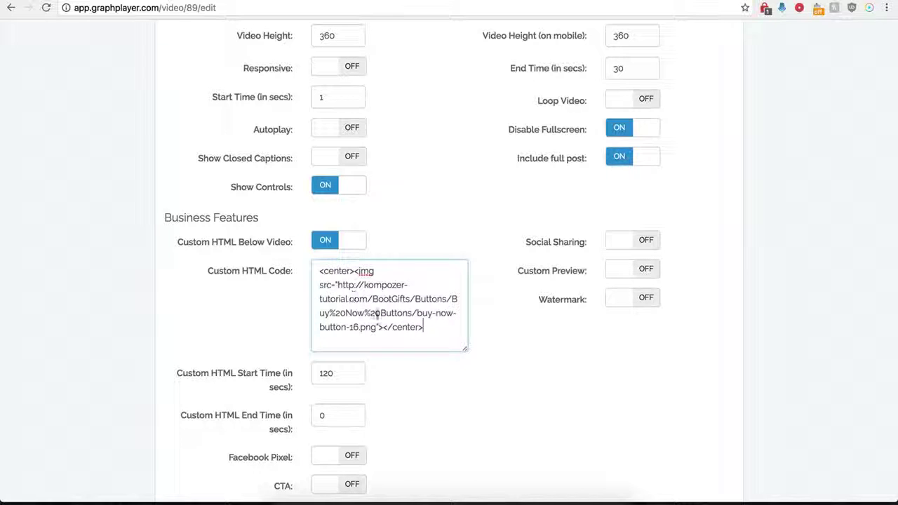
Step: Set the custom HTML start time to 0 seconds and save the player
left_click(342, 364)
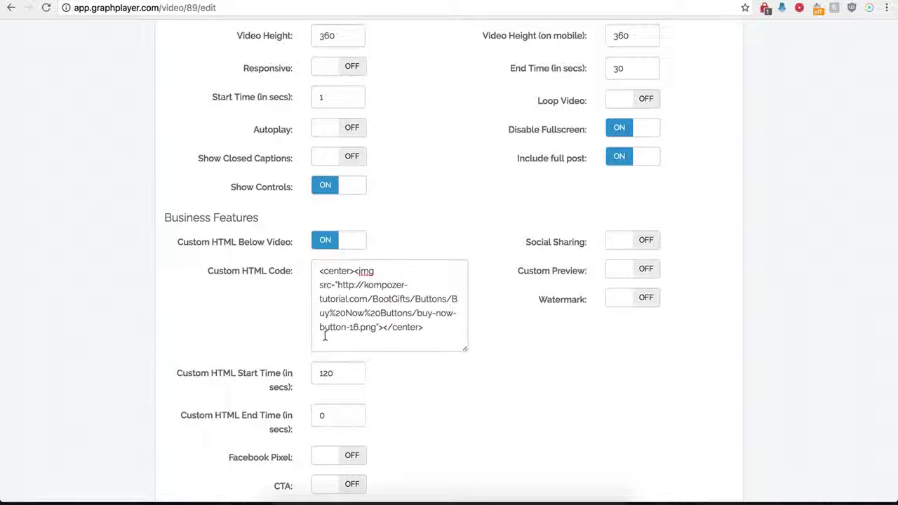
double_click(327, 374)
type("0")
left_click(414, 415)
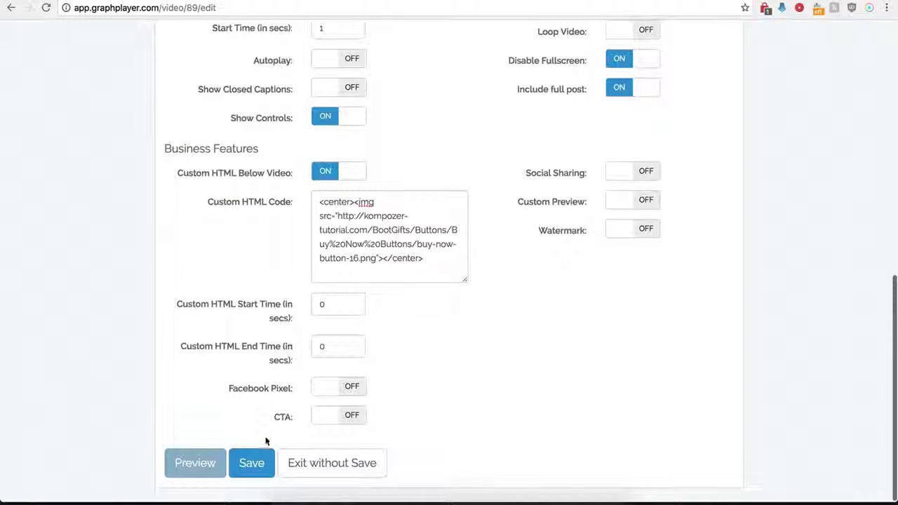
left_click(251, 461)
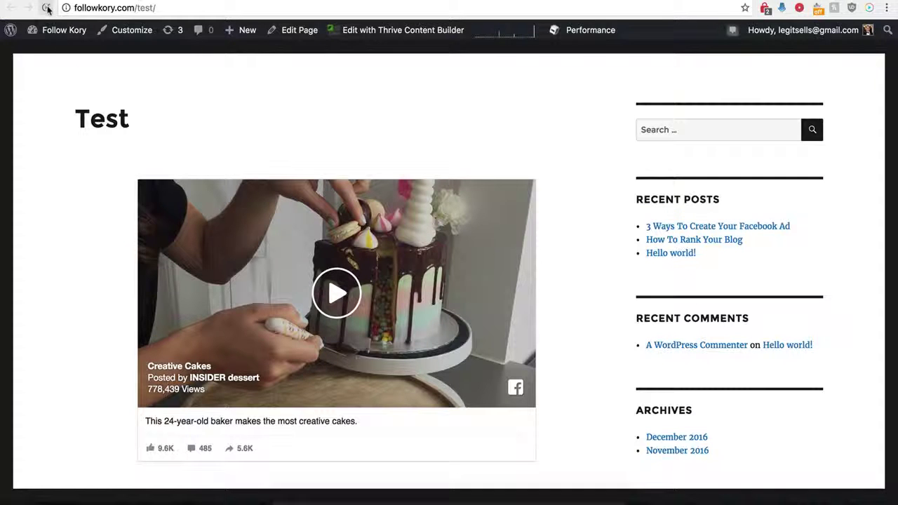
Step: Reload the WordPress Test page and inspect the custom HTML content below the embedded Facebook post
left_click(46, 8)
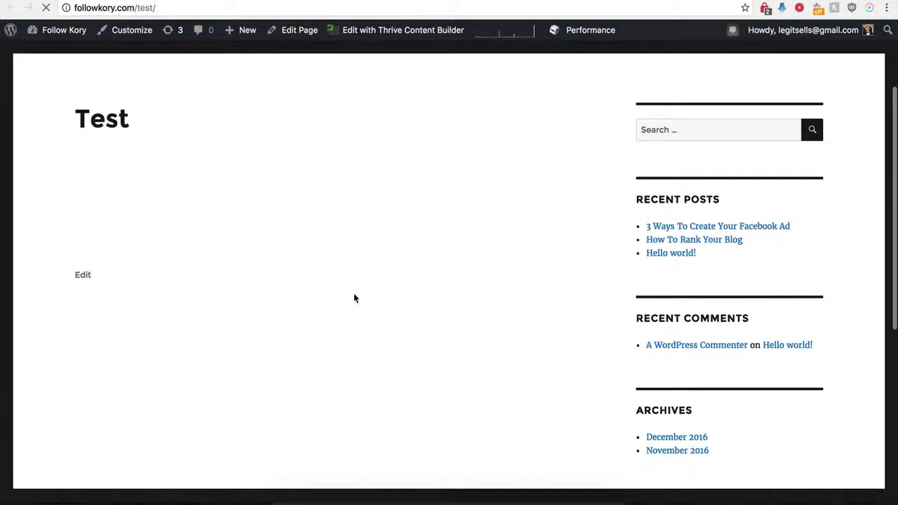
scroll(321, 316, "down", 2)
scroll(320, 316, "down", 3)
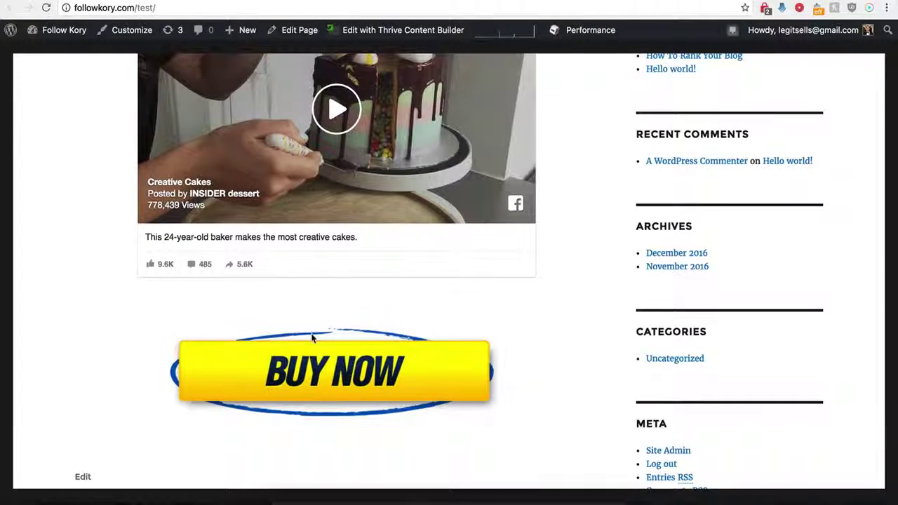
scroll(324, 326, "up", 1)
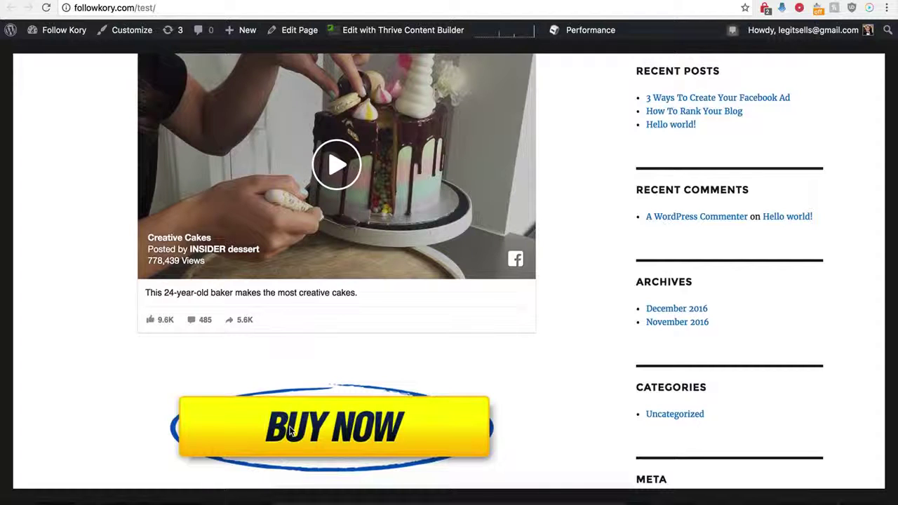
scroll(304, 394, "up", 1)
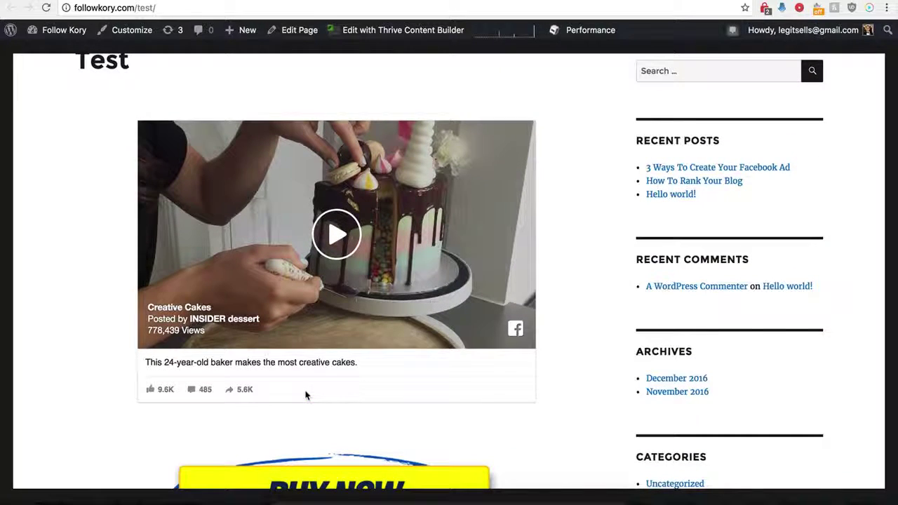
scroll(305, 396, "down", 1)
scroll(305, 395, "up", 1)
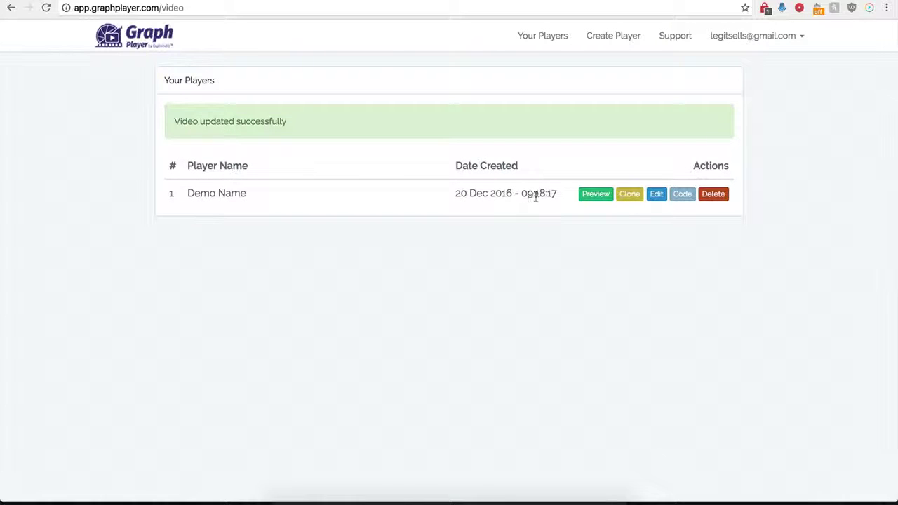
Step: Reopen the Demo Name player for editing and turn off Custom HTML Below Video
left_click(656, 194)
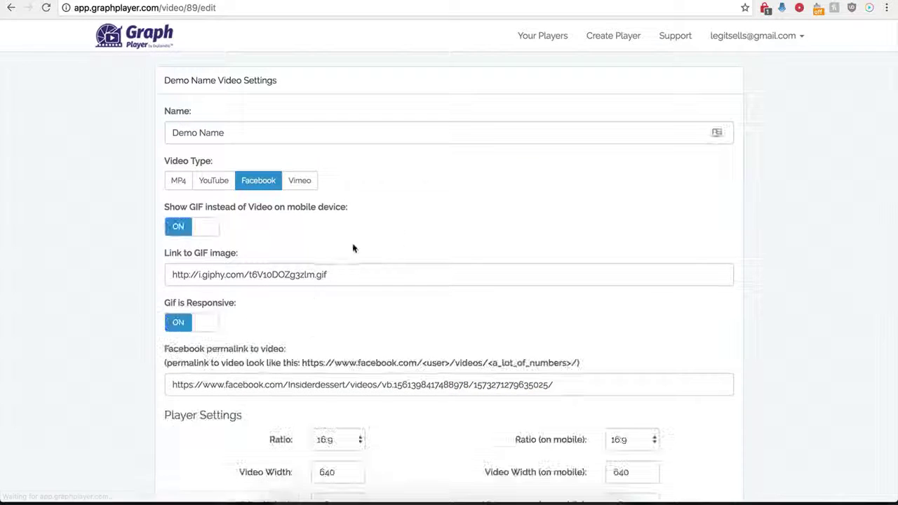
scroll(160, 381, "down", 5)
scroll(160, 381, "down", 2)
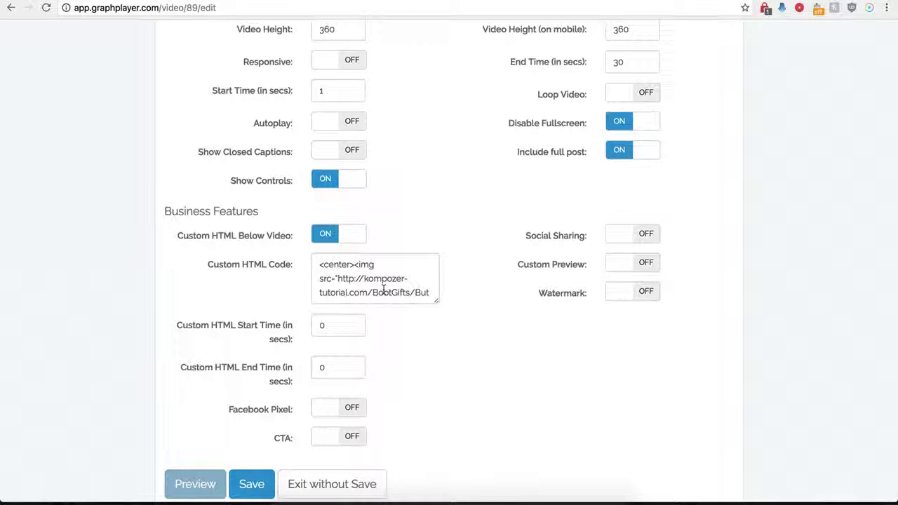
left_click(323, 235)
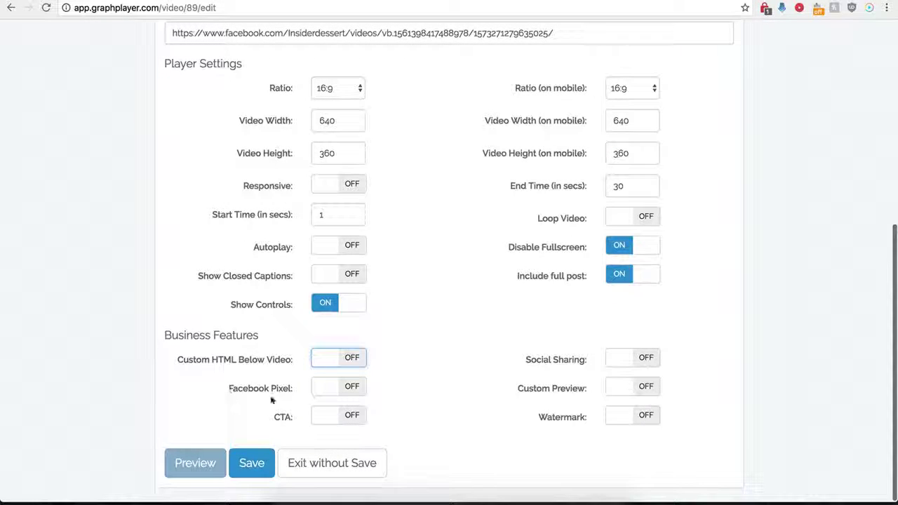
Step: Turn on Facebook Pixel, examine its code and timing fields, and turn it off again
left_click(352, 388)
scroll(309, 408, "down", 2)
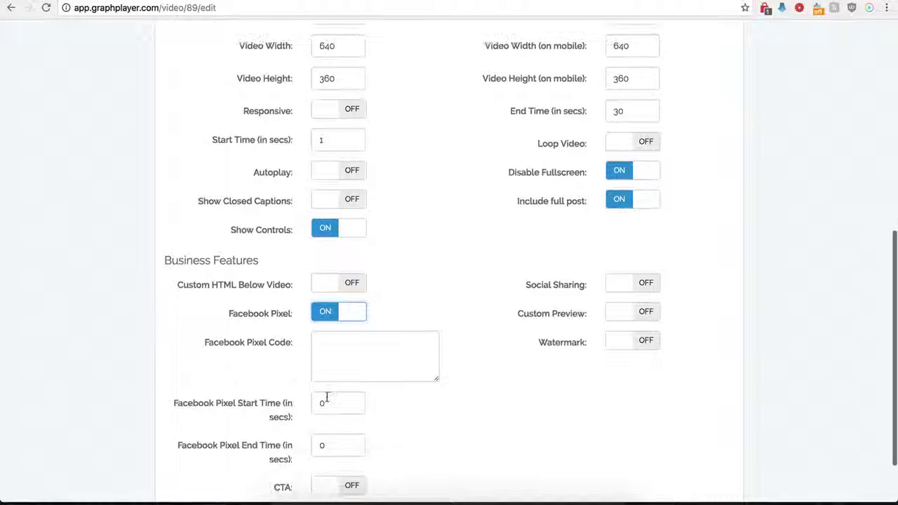
scroll(333, 365, "down", 1)
left_click(349, 325)
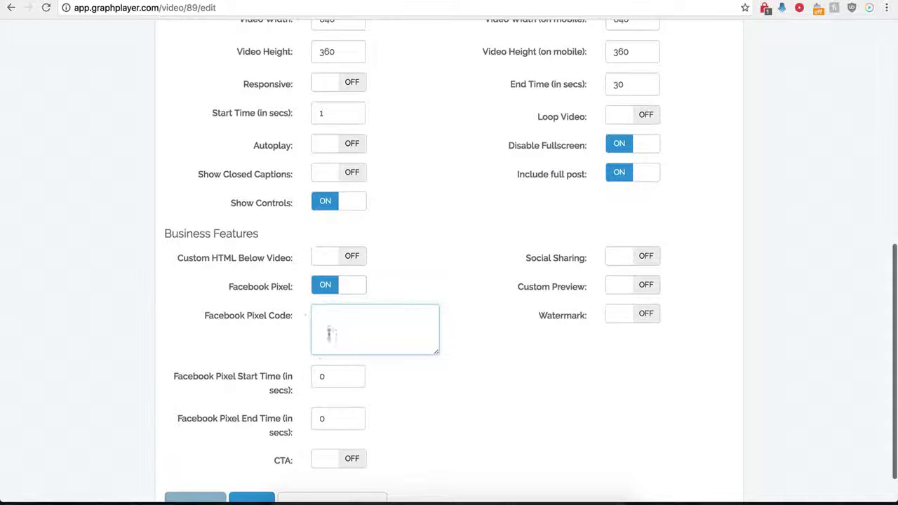
left_click(324, 288)
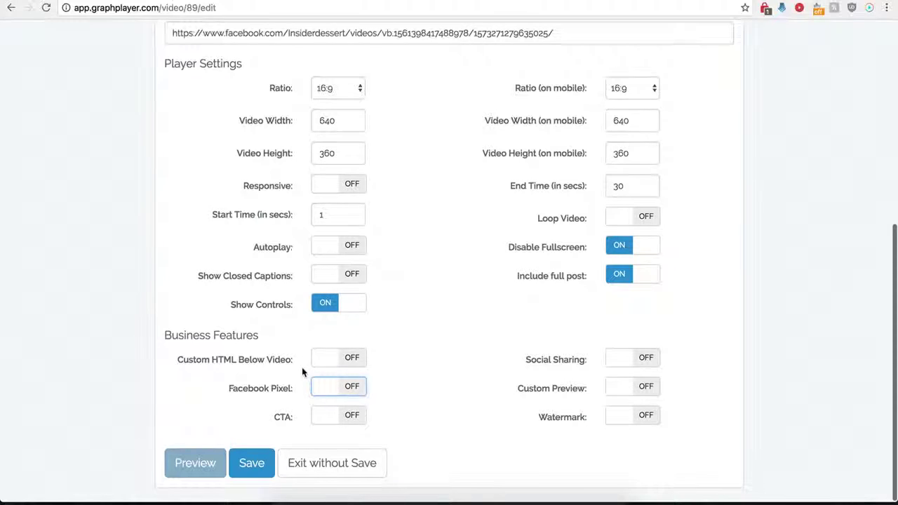
left_click(340, 416)
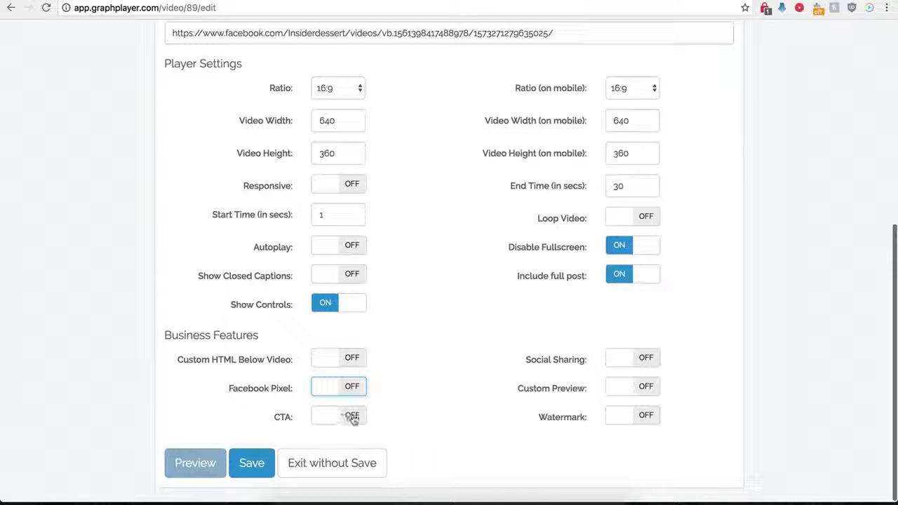
scroll(405, 441, "down", 4)
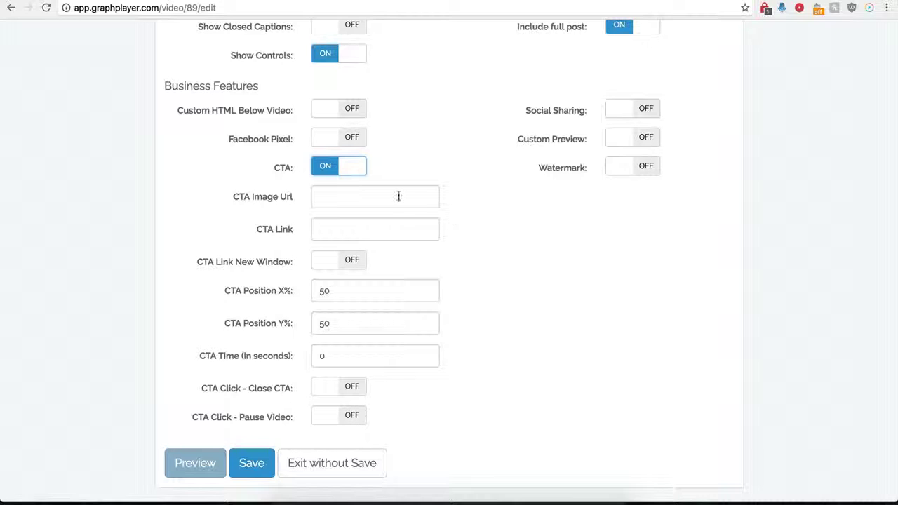
left_click(333, 194)
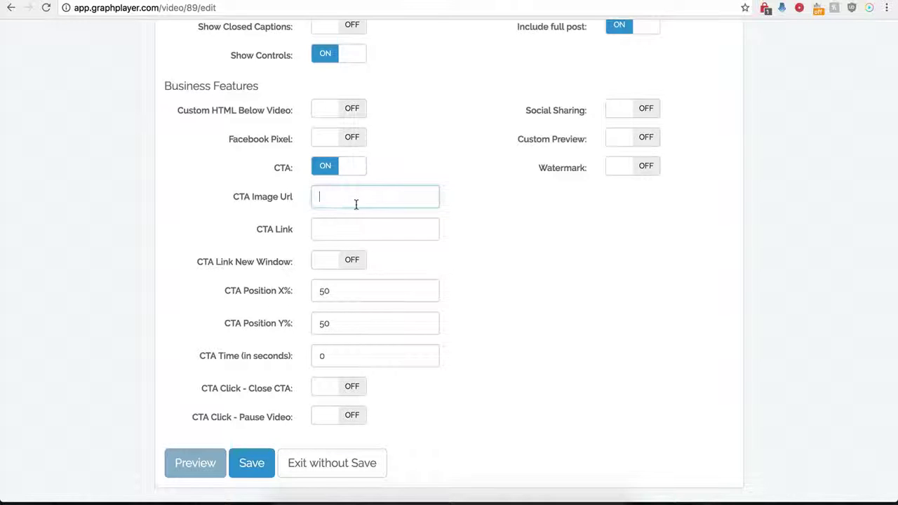
type("http://kompozer-tutorial.com/buy-now-button-i8.png")
left_click(329, 230)
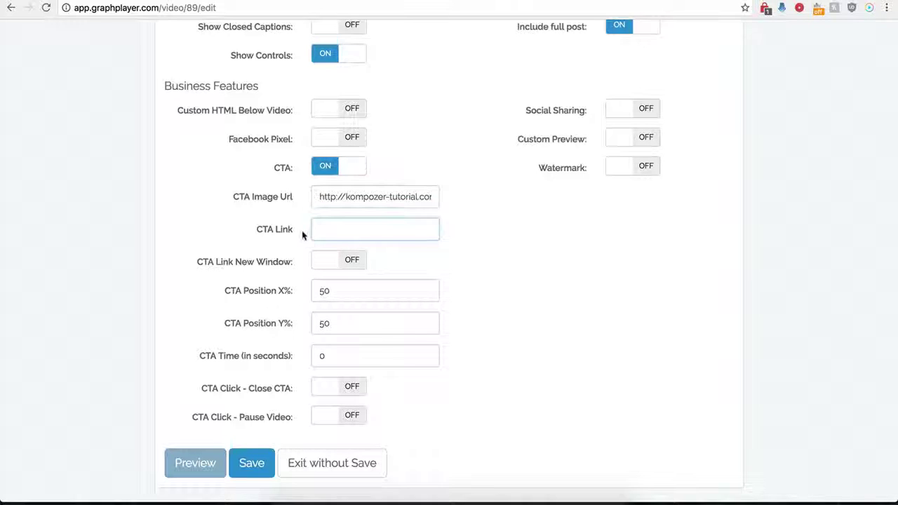
left_click(332, 231)
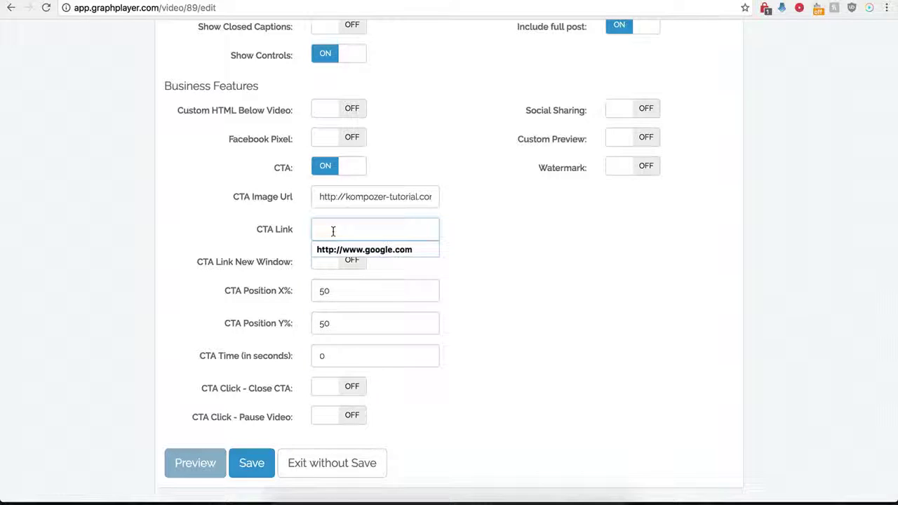
left_click(344, 252)
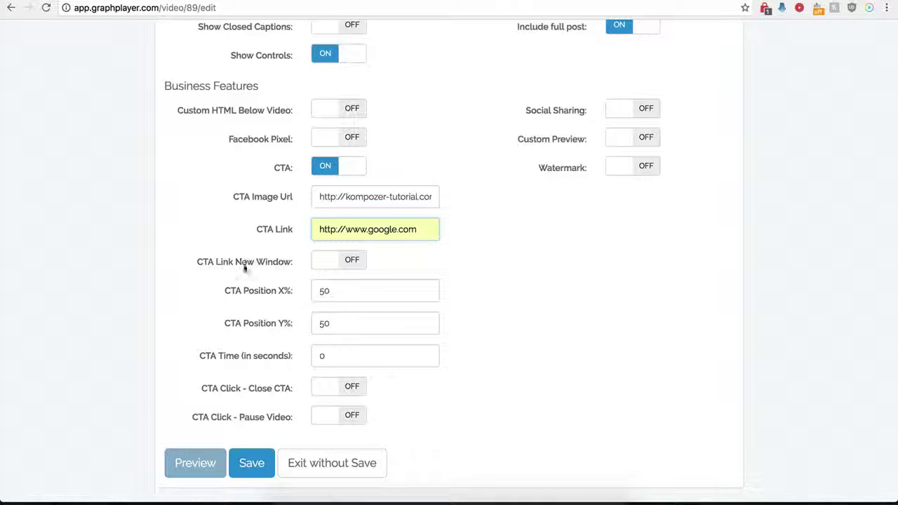
Step: Make the CTA link open in a new window and set the CTA time to 0 seconds
left_click(348, 261)
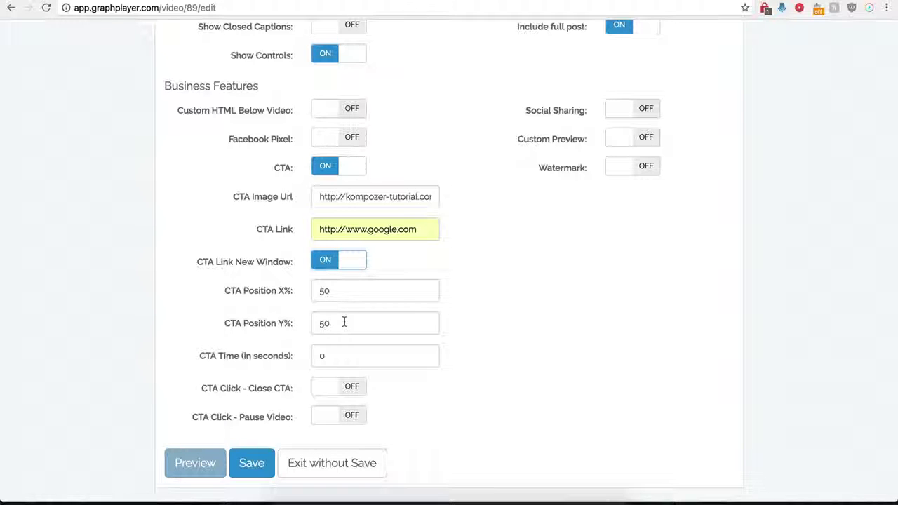
left_click_drag(334, 357, 315, 356)
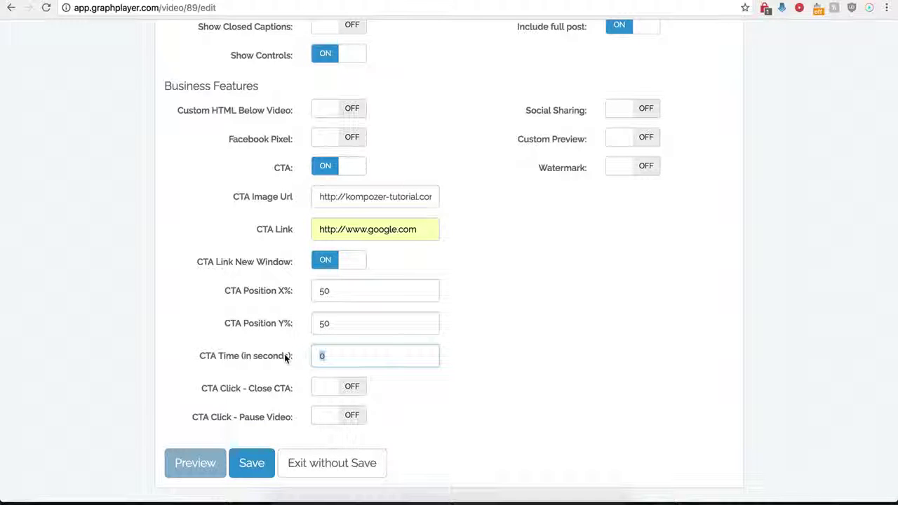
type("12")
key("BackSpace")
key("BackSpace")
type("0")
left_click(374, 417)
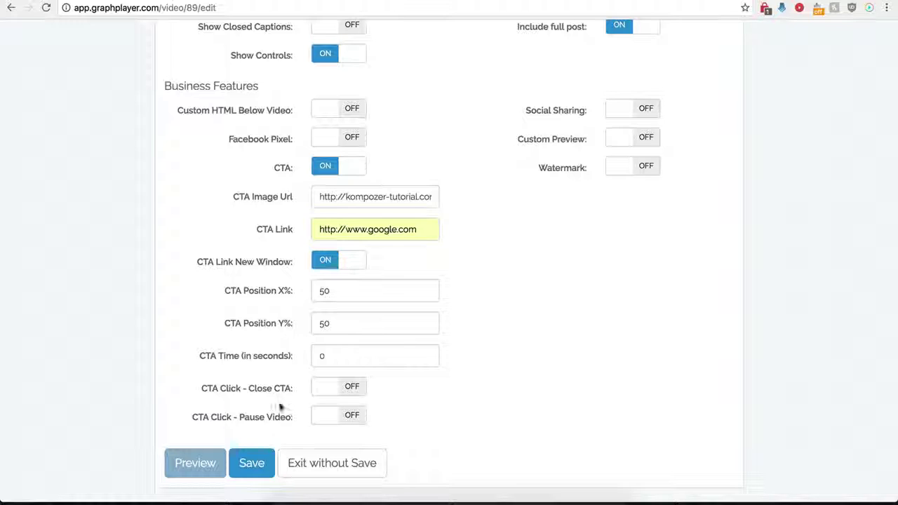
Step: Save the player with Close CTA on click turned on, and reload the WordPress Test page
left_click(353, 391)
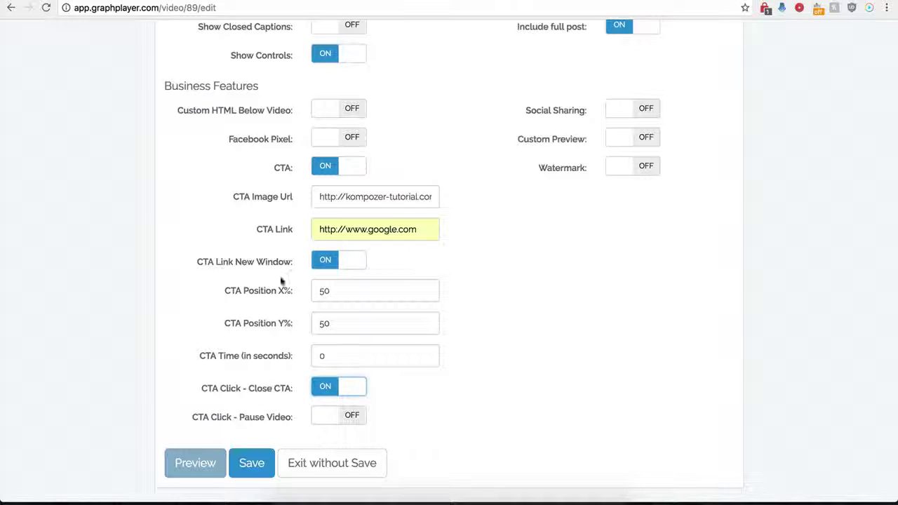
left_click(243, 472)
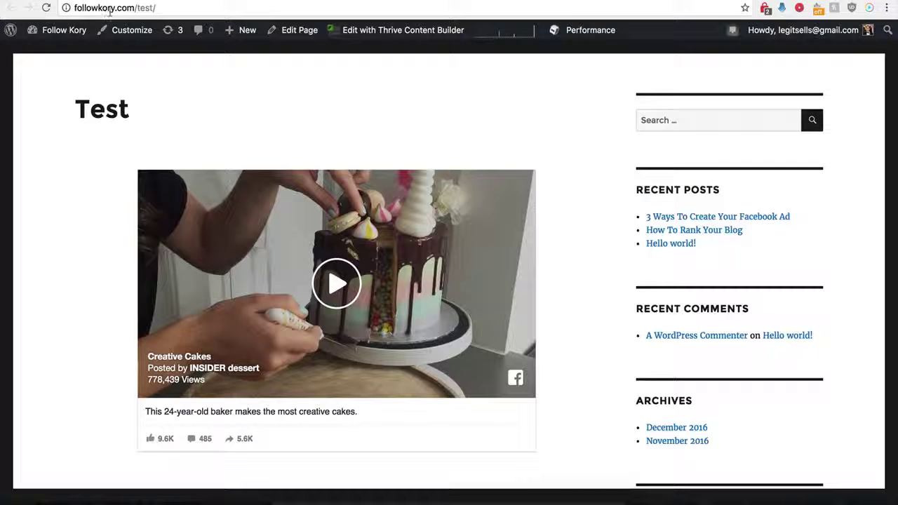
left_click(47, 8)
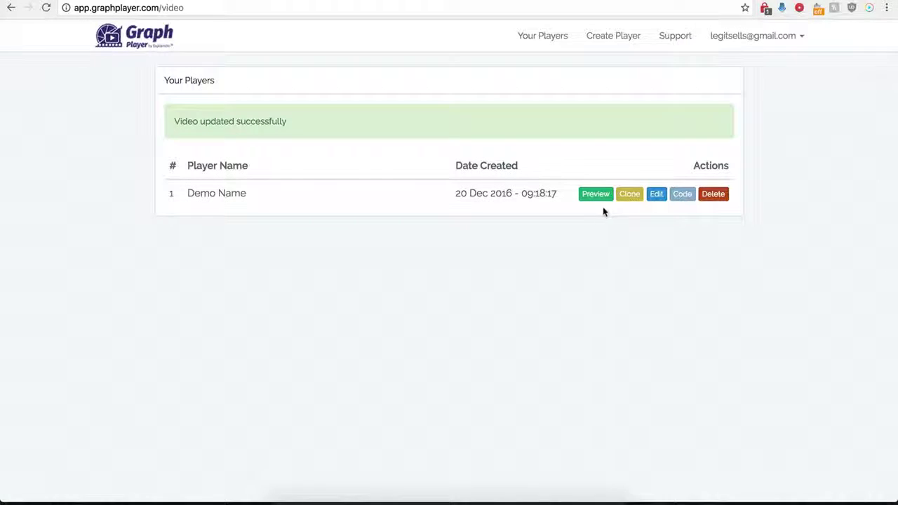
Step: Reopen the Demo Name player, set the CTA's X position to 0% and save the player
left_click(653, 195)
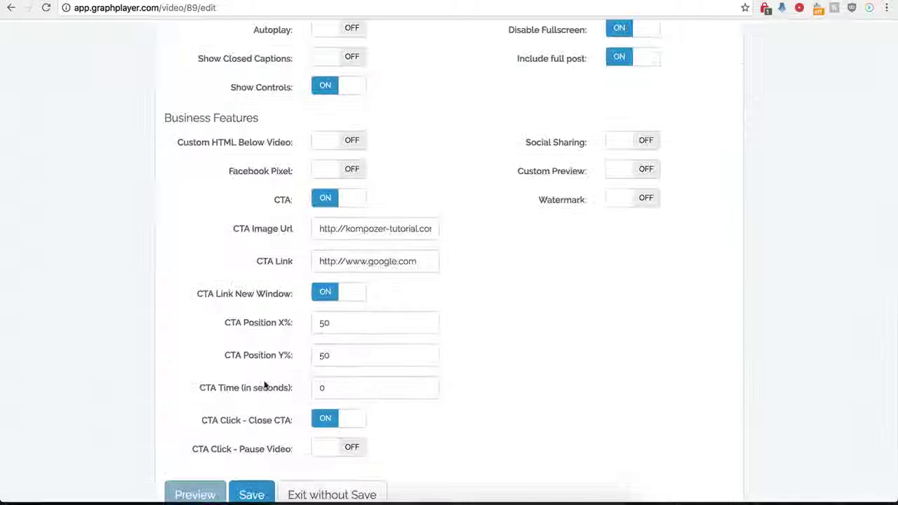
scroll(286, 363, "down", 1)
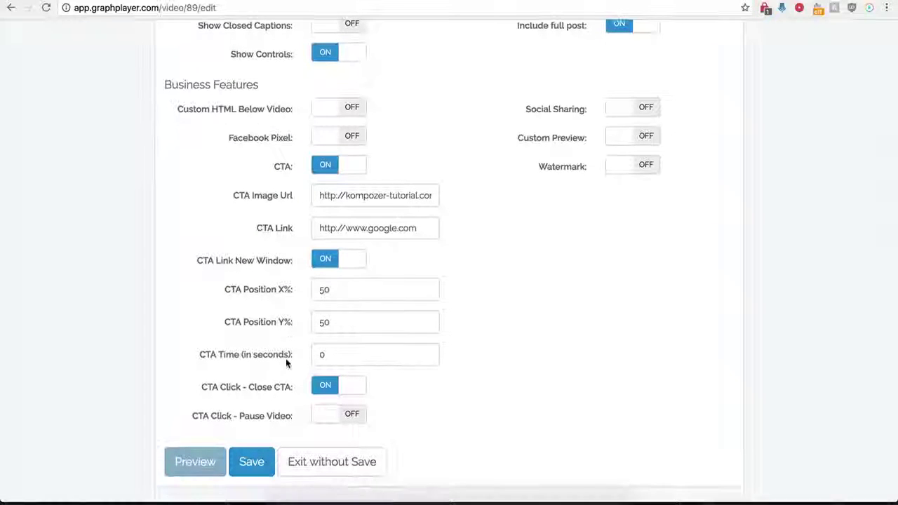
left_click(338, 296)
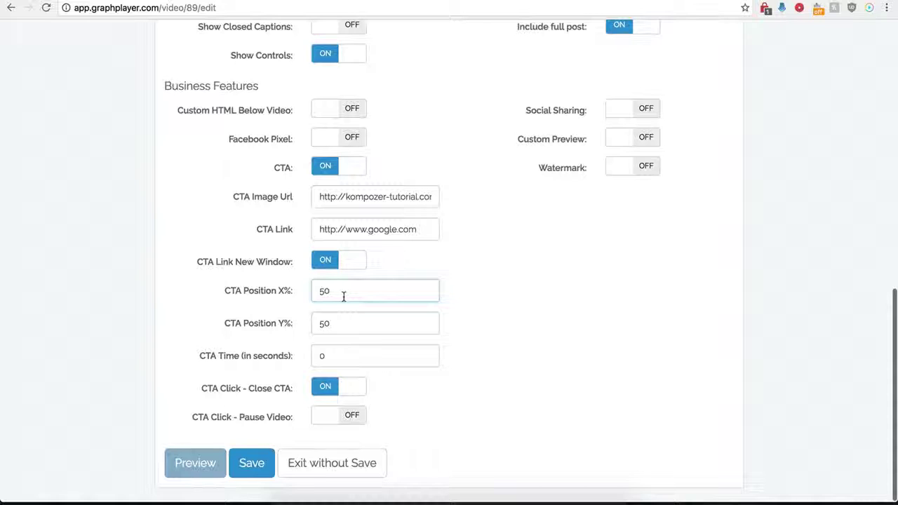
key("BackSpace")
key("BackSpace")
type("0")
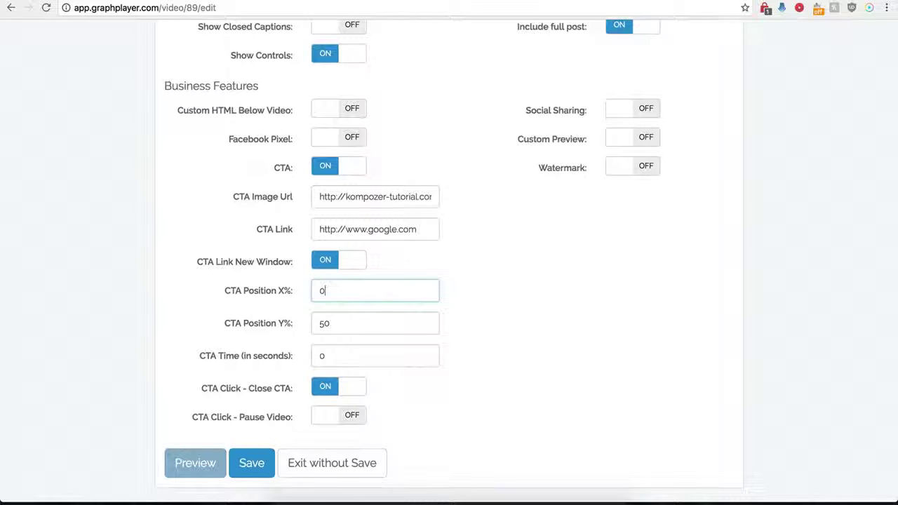
left_click(251, 467)
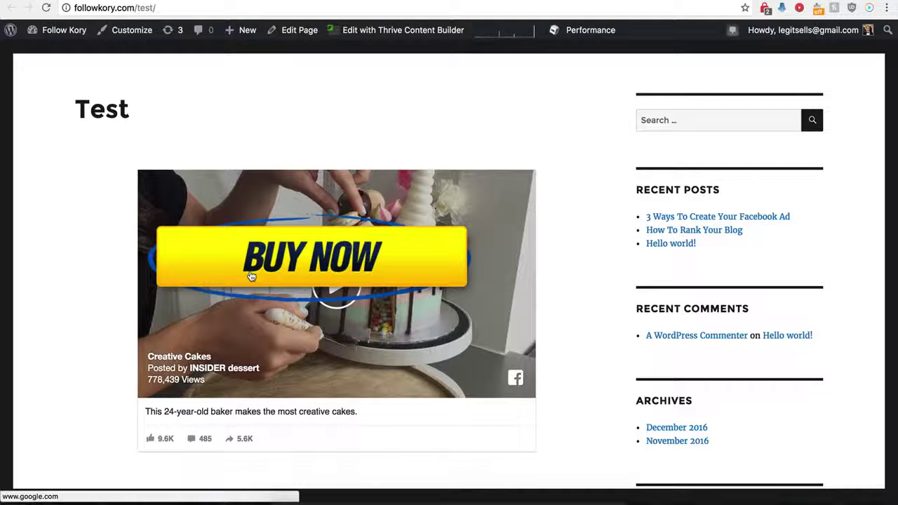
Step: Test the Buy Now CTA over the video on the WordPress Test page and leave the linked page
left_click(320, 260)
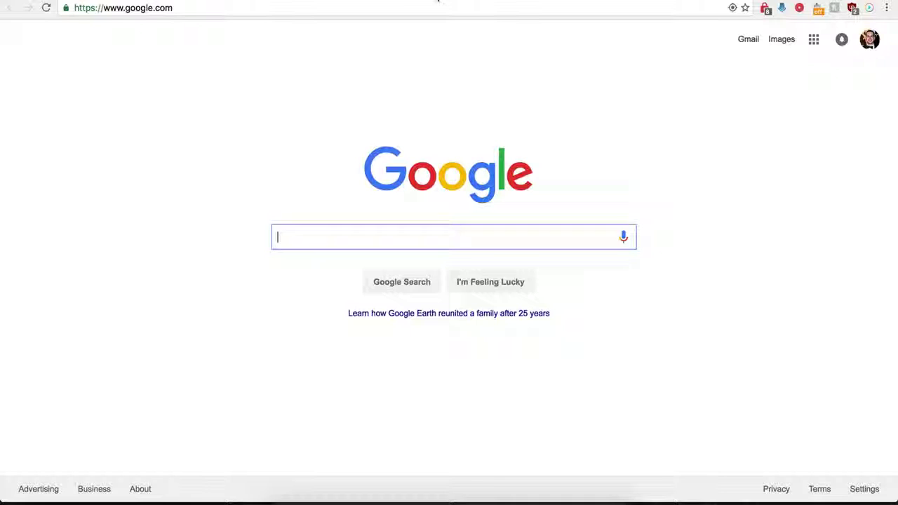
key("super+bracketleft")
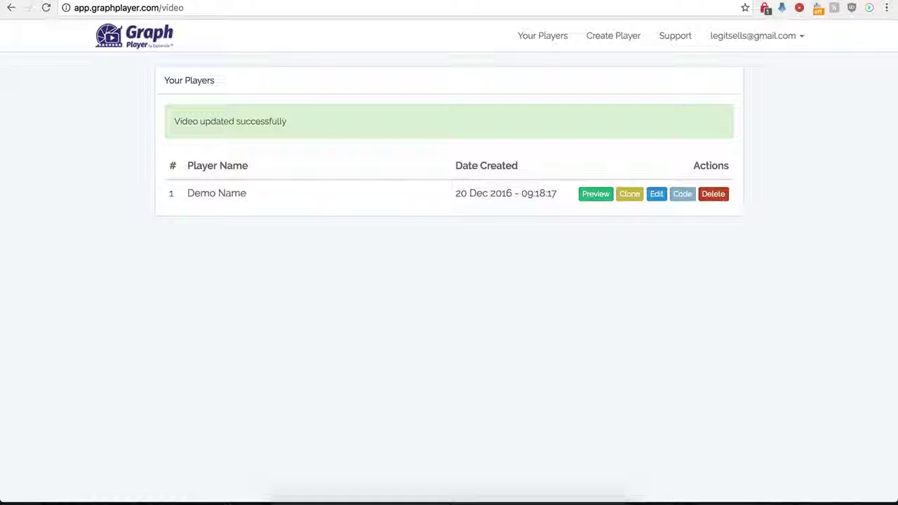
Step: Reopen the Demo Name player for editing and turn off CTA
left_click(656, 194)
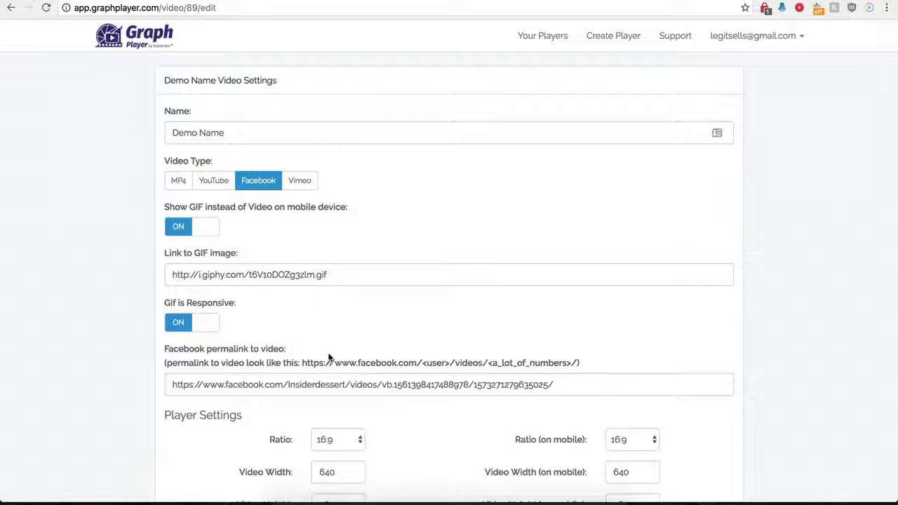
scroll(330, 330, "down", 10)
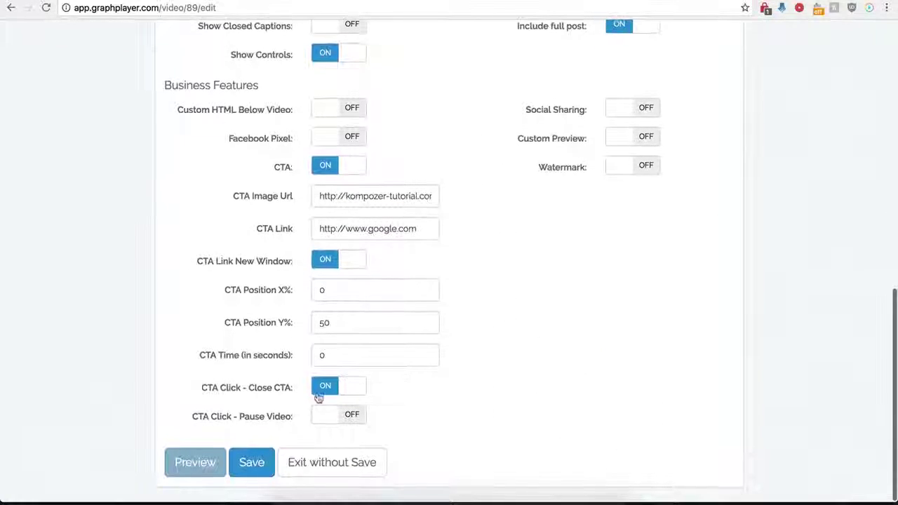
left_click(322, 165)
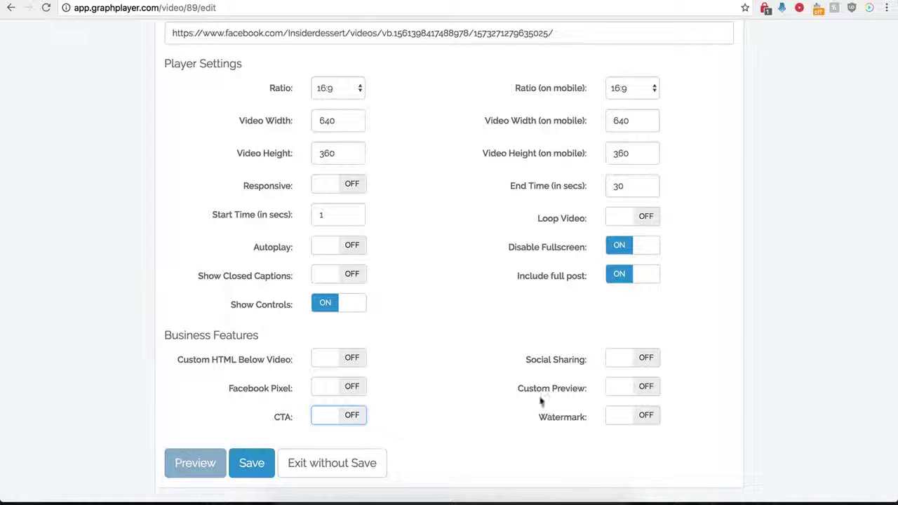
left_click(572, 360)
scroll(497, 386, "down", 3)
scroll(498, 389, "down", 2)
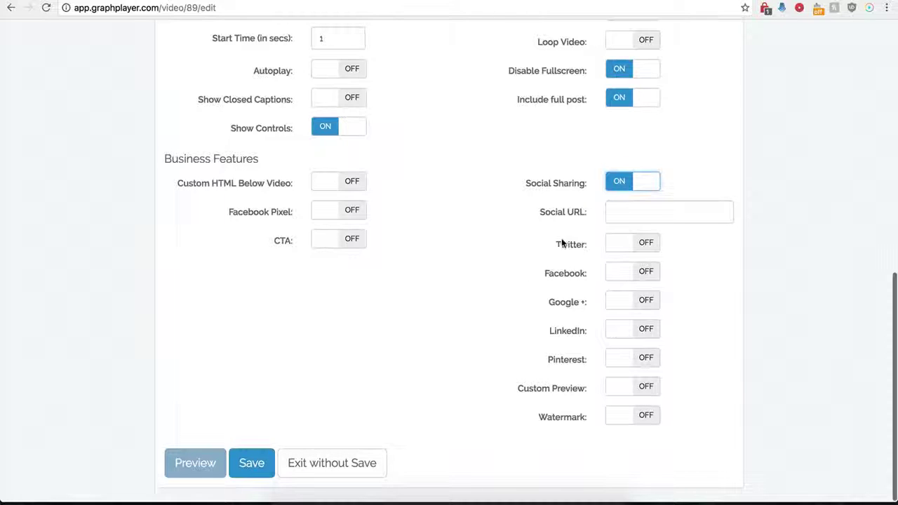
left_click(619, 212)
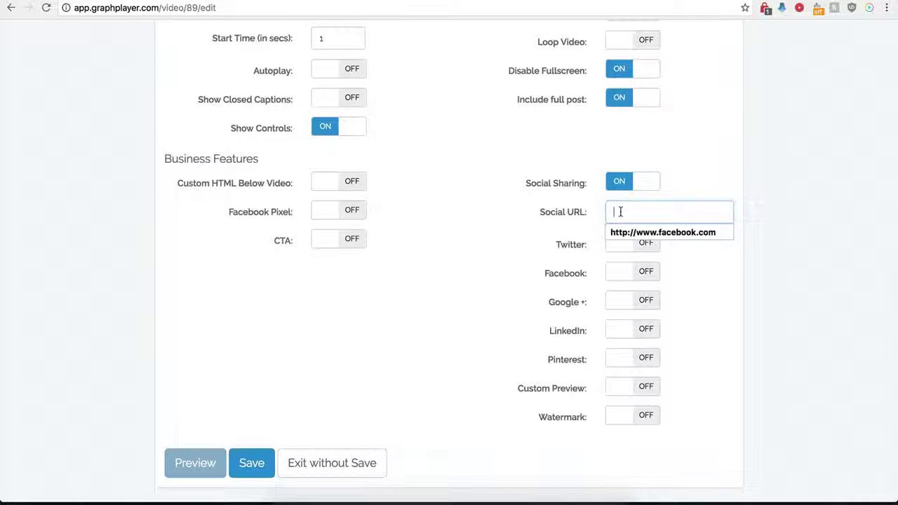
left_click(622, 231)
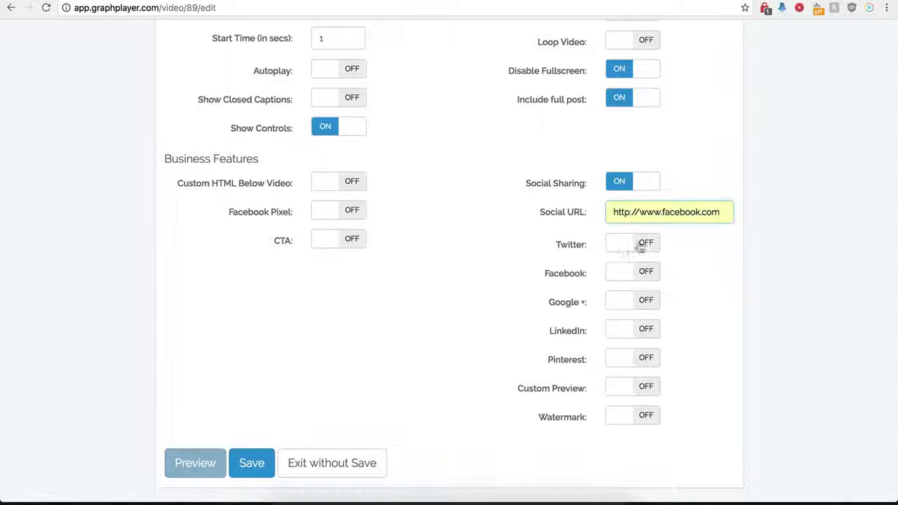
Step: Turn on Twitter sharing with the handle testing and the text twitter
left_click(643, 244)
left_click(626, 274)
left_click(629, 295)
left_click(627, 307)
left_click(626, 325)
scroll(556, 302, "down", 1)
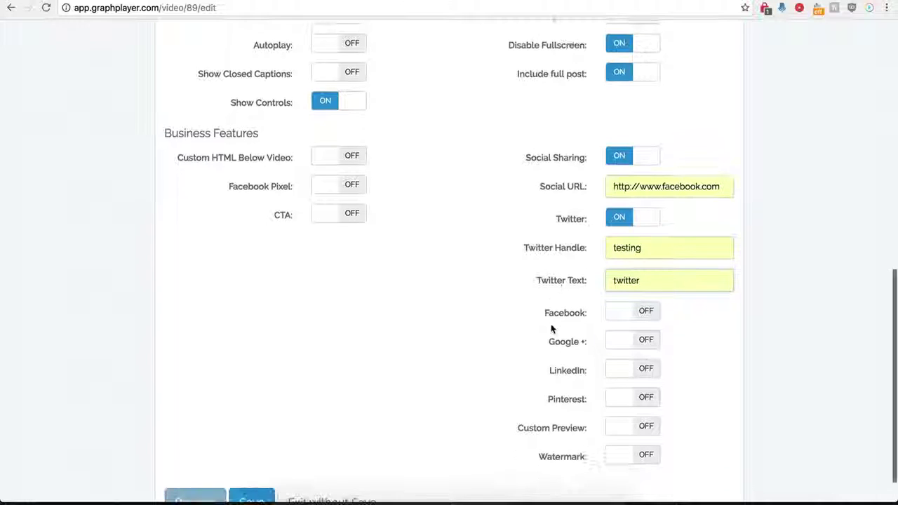
Step: Turn on Facebook, Google + and LinkedIn sharing and save the player
left_click(646, 316)
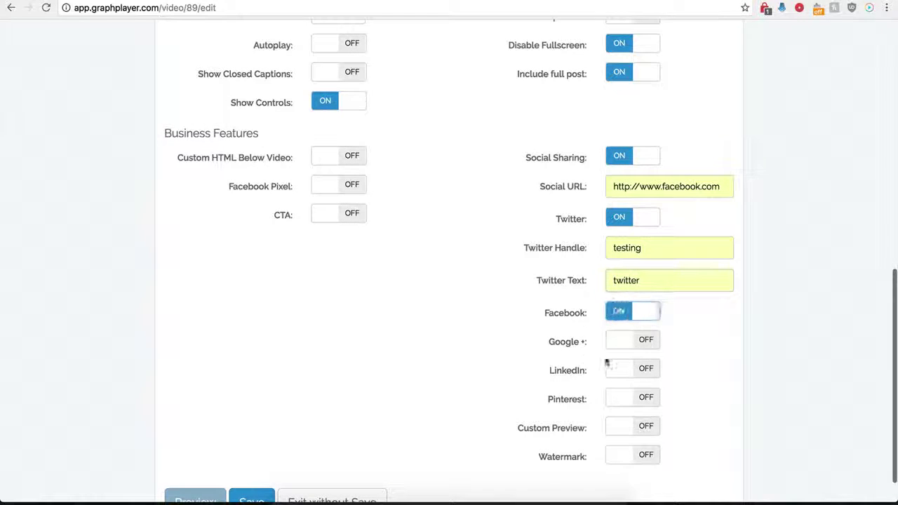
left_click(644, 341)
left_click(642, 371)
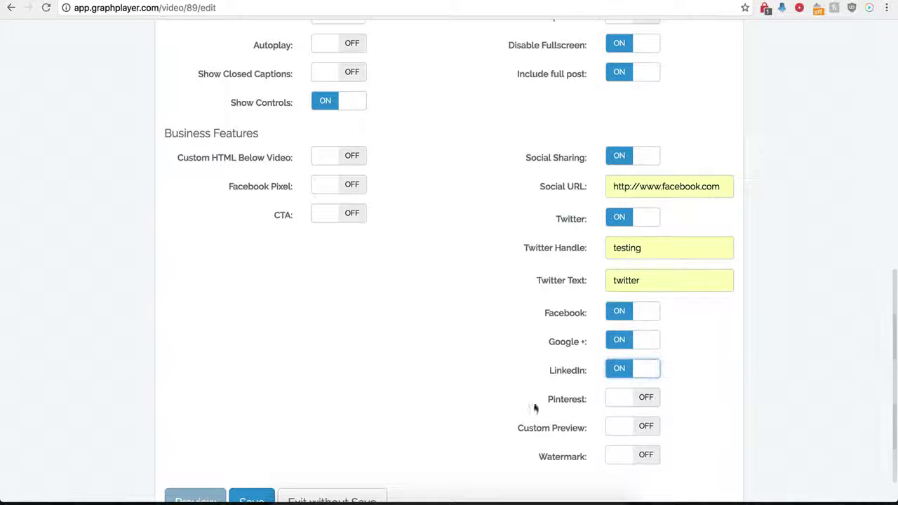
scroll(610, 369, "down", 1)
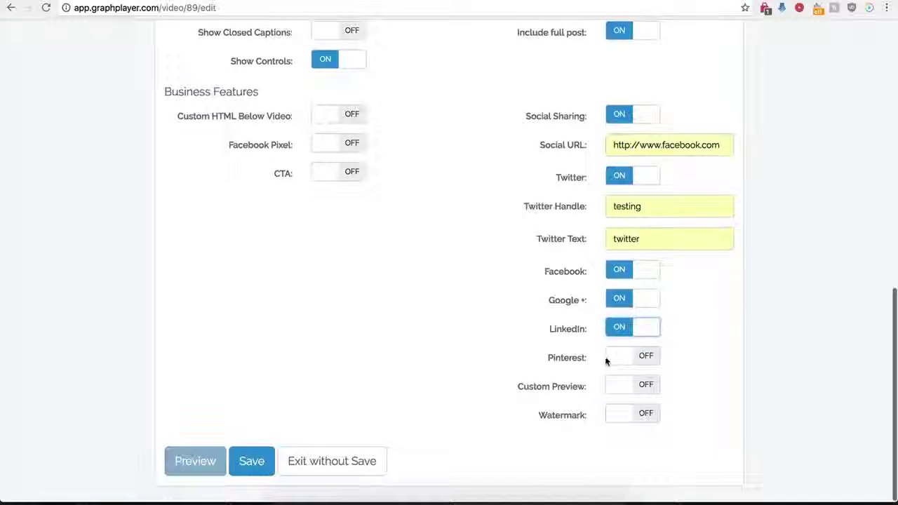
left_click(255, 465)
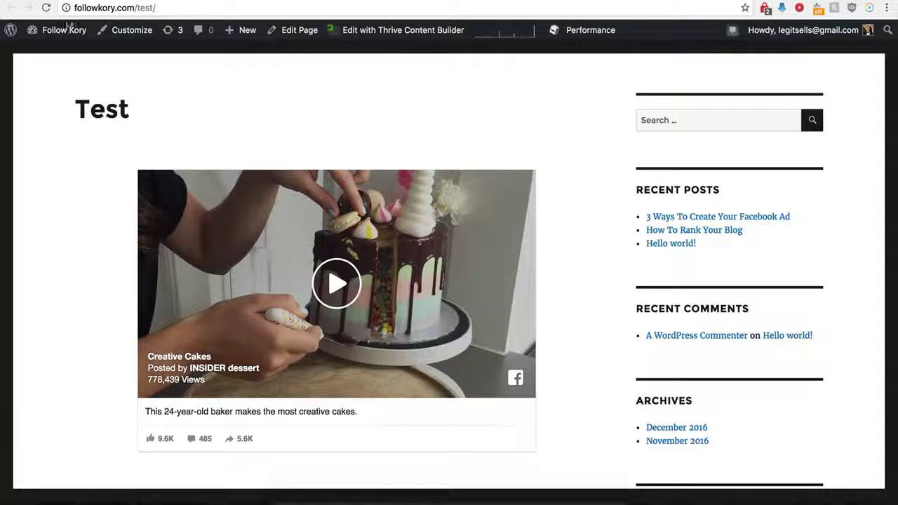
Step: Reload the WordPress Test page to check social sharing, and reopen the Demo Name player for editing
left_click(46, 8)
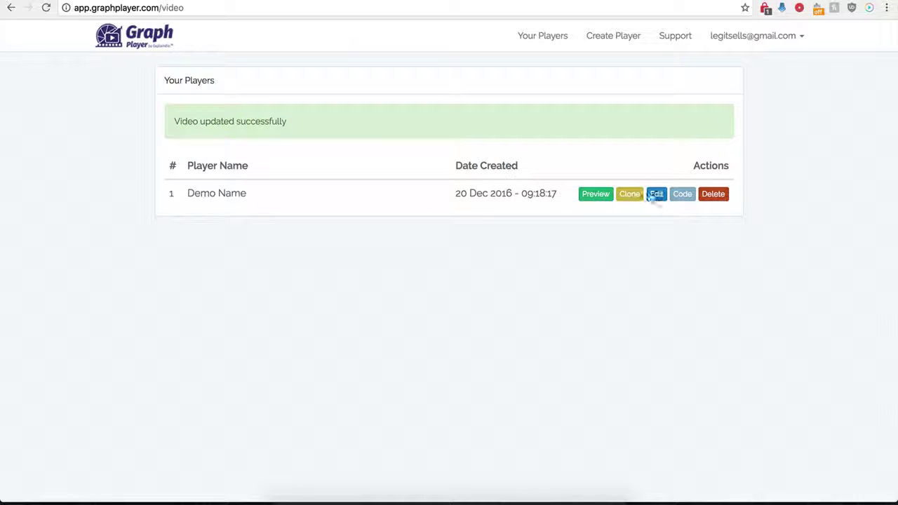
left_click(661, 202)
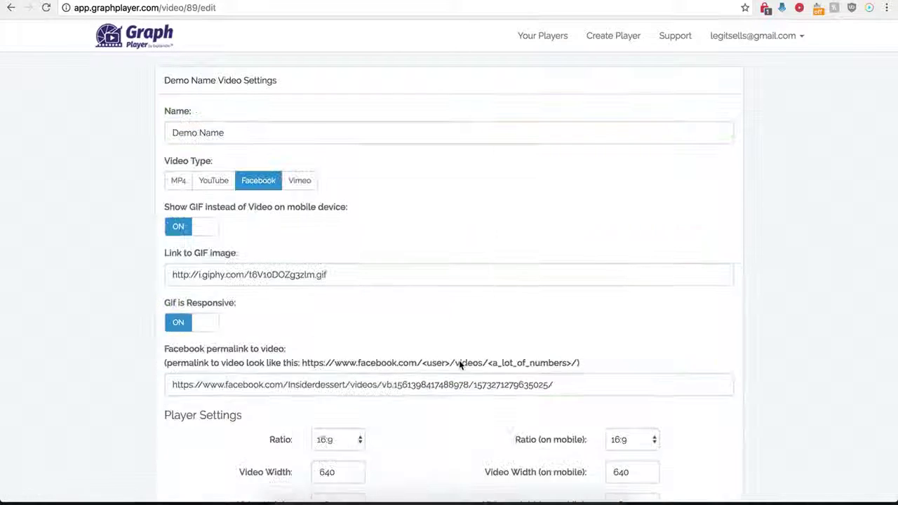
Step: Turn off Social Sharing and turn on Custom Preview in the Demo Name player's business features
scroll(506, 407, "down", 10)
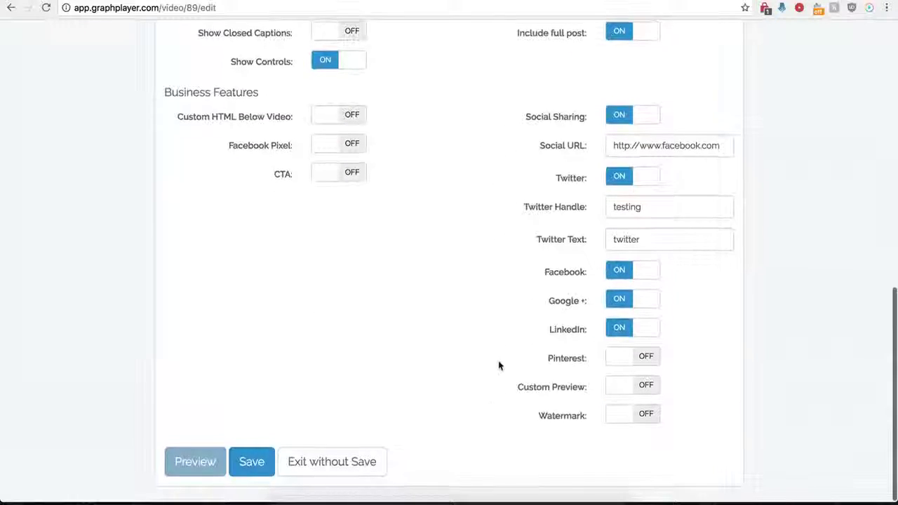
left_click(618, 120)
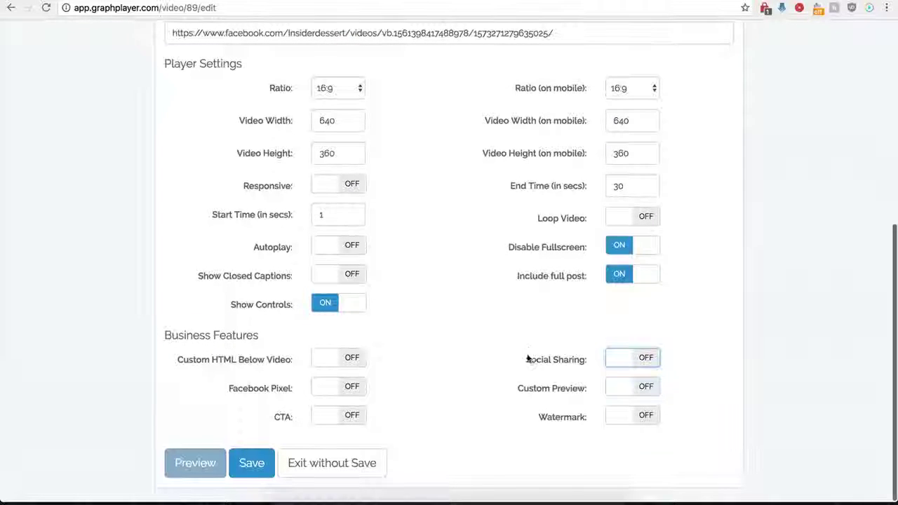
left_click(647, 389)
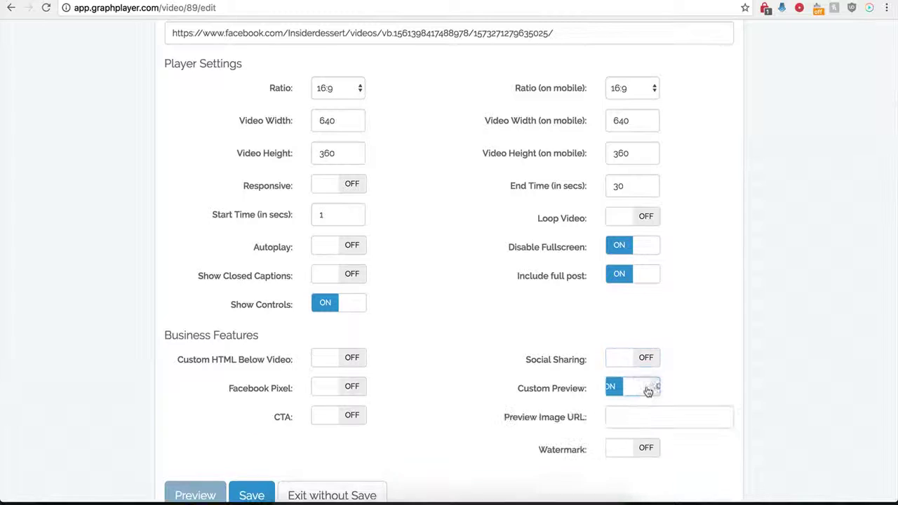
Step: Paste the hdwpro.com image address as the Preview Image URL and save the player
left_click(623, 419)
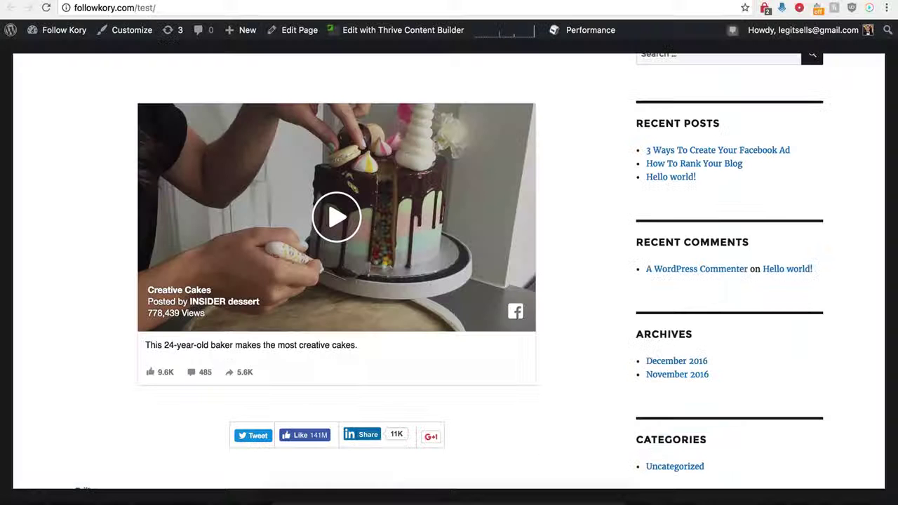
scroll(170, 260, "up", 1)
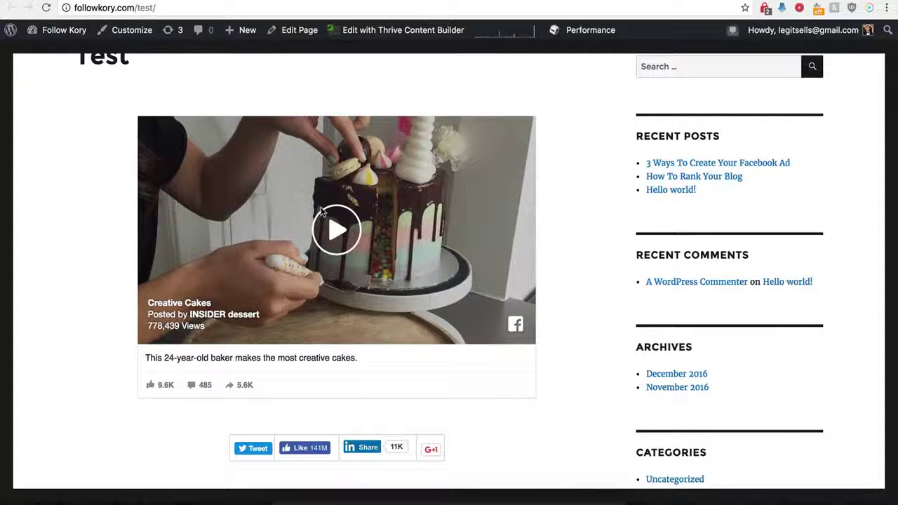
scroll(266, 195, "up", 1)
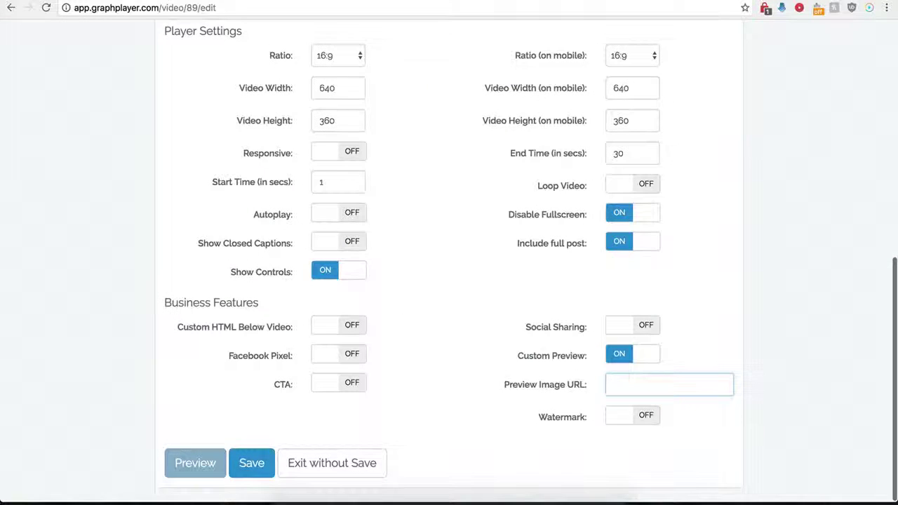
left_click(625, 384)
key("ctrl+v")
left_click(531, 382)
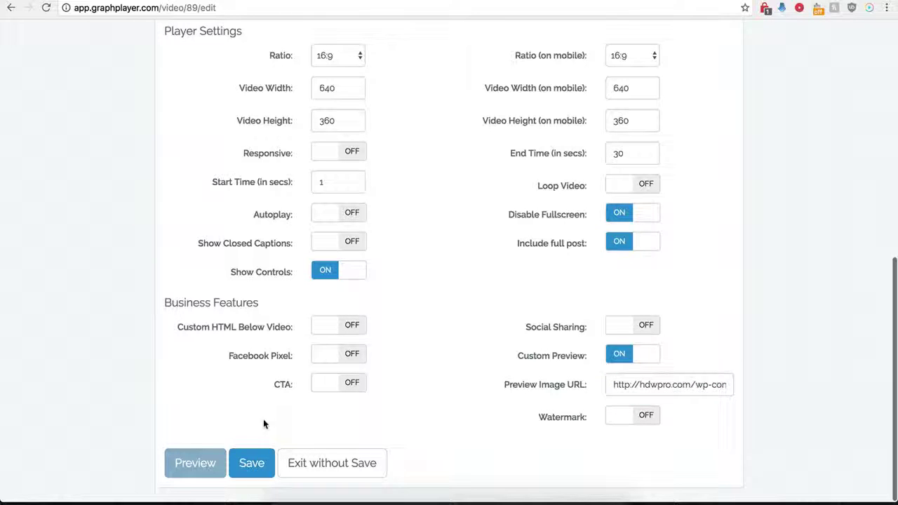
left_click(250, 466)
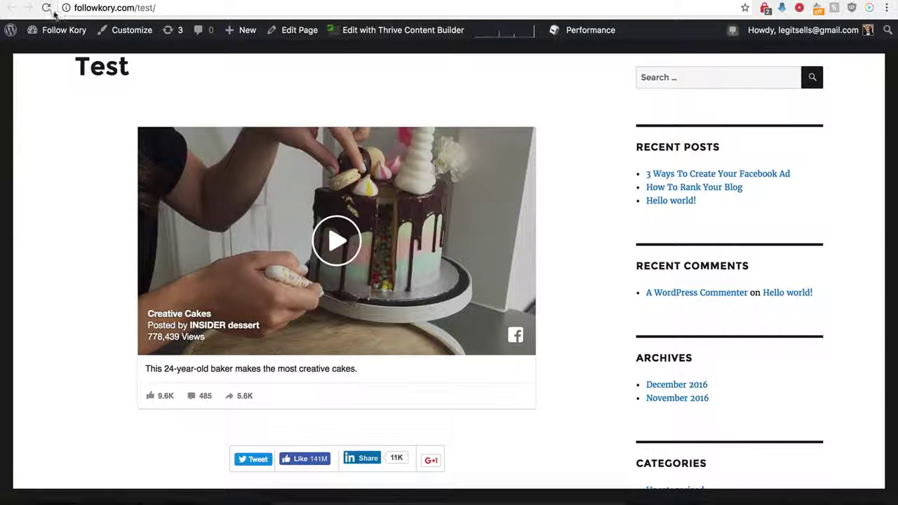
Step: Check the custom preview on the reloaded WordPress Test page, and turn off Custom Preview in the Demo Name player
left_click(46, 7)
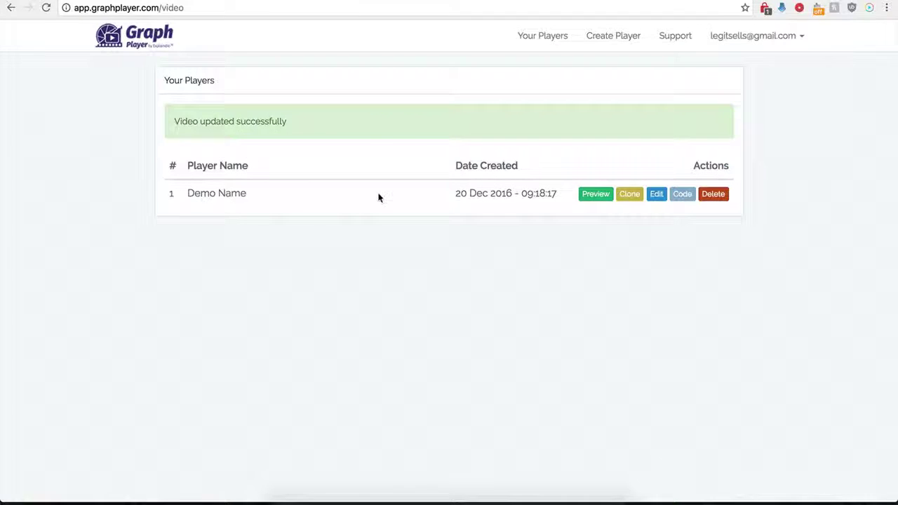
left_click(657, 195)
scroll(531, 347, "down", 6)
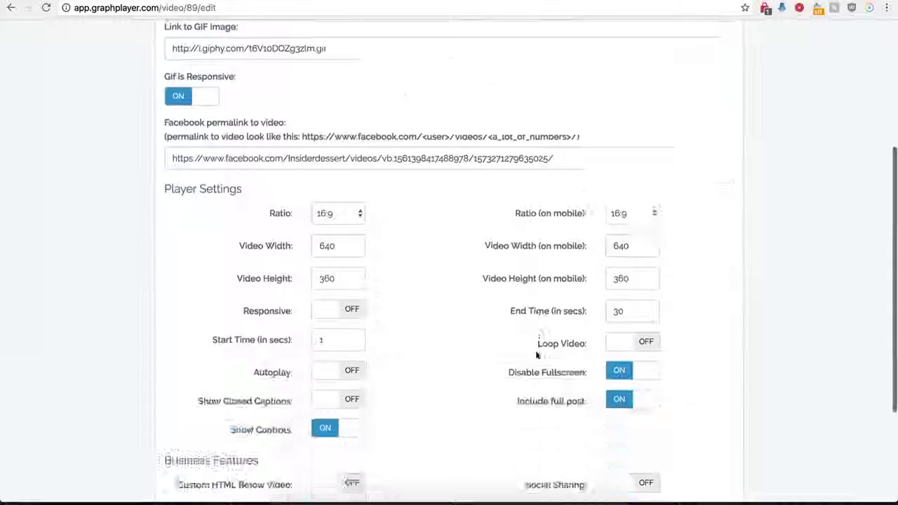
left_click(610, 359)
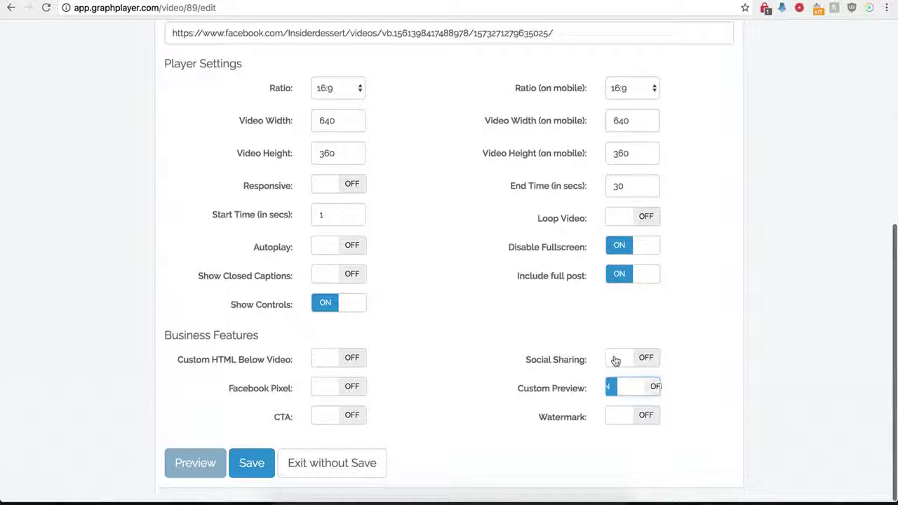
Step: Turn on Watermark and examine its image, link, position, opacity and scale settings and the available click actions
left_click(648, 417)
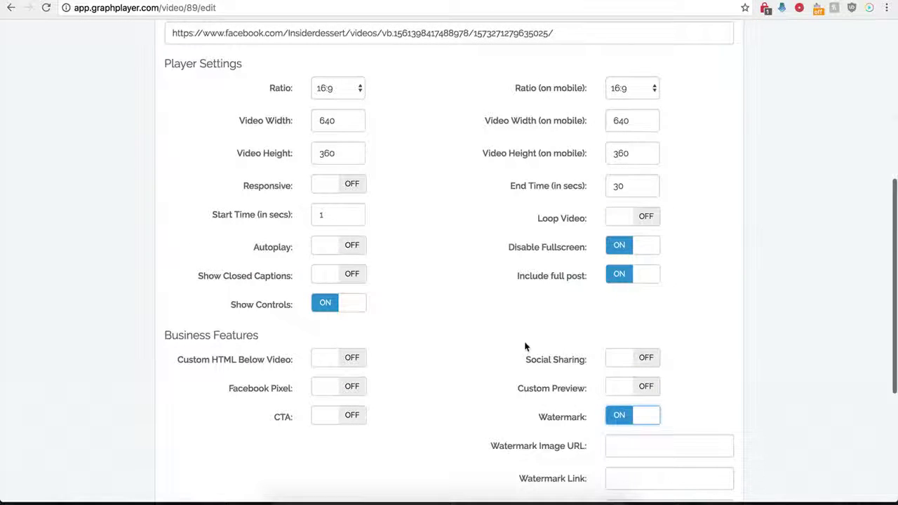
scroll(540, 435, "down", 3)
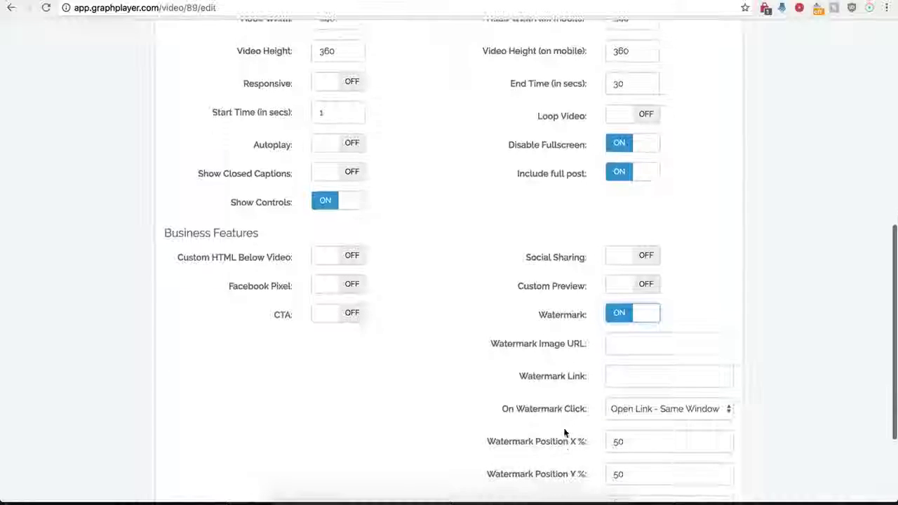
left_click(624, 344)
scroll(544, 369, "down", 3)
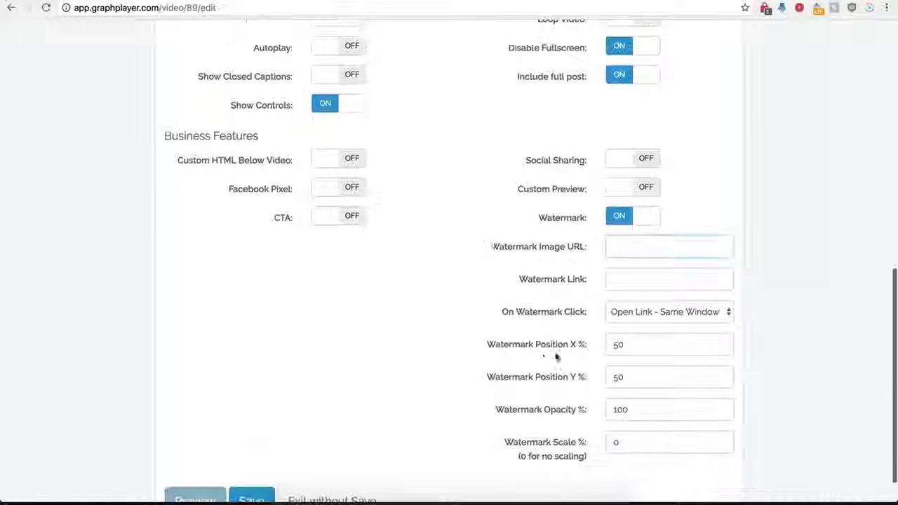
left_click(618, 279)
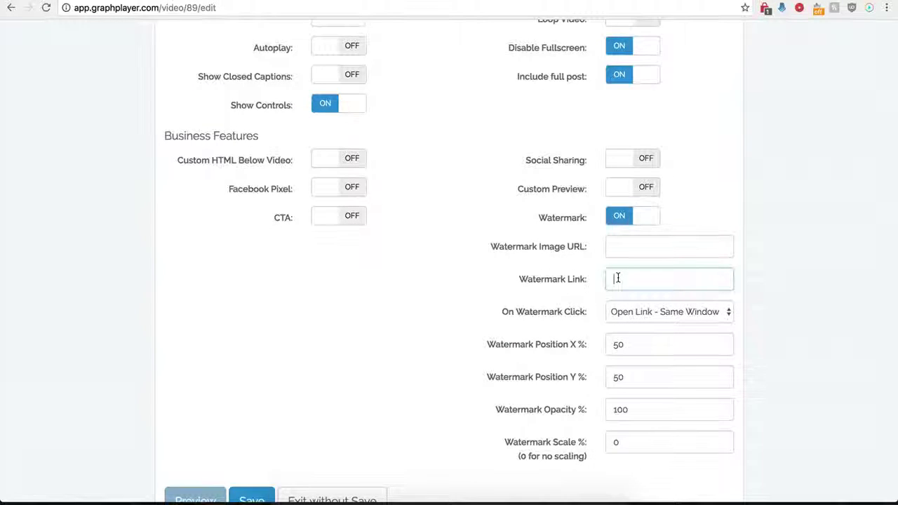
left_click(682, 311)
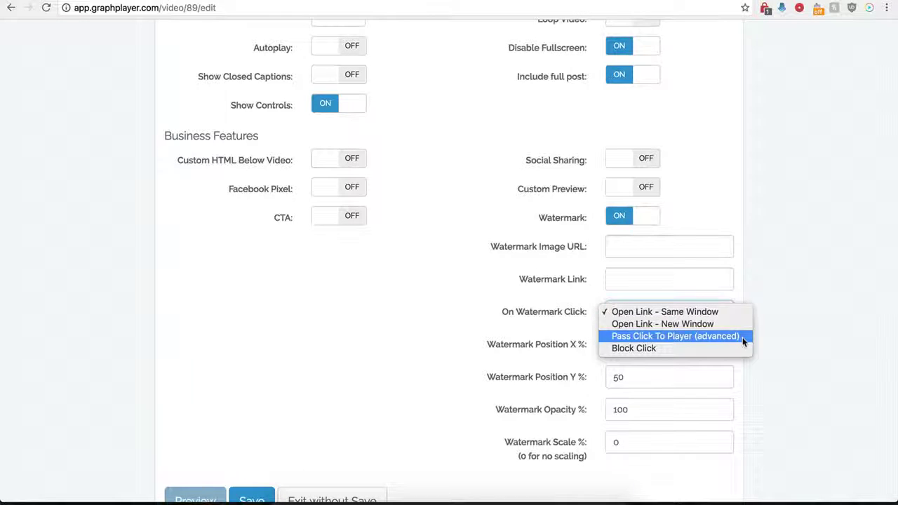
left_click(484, 299)
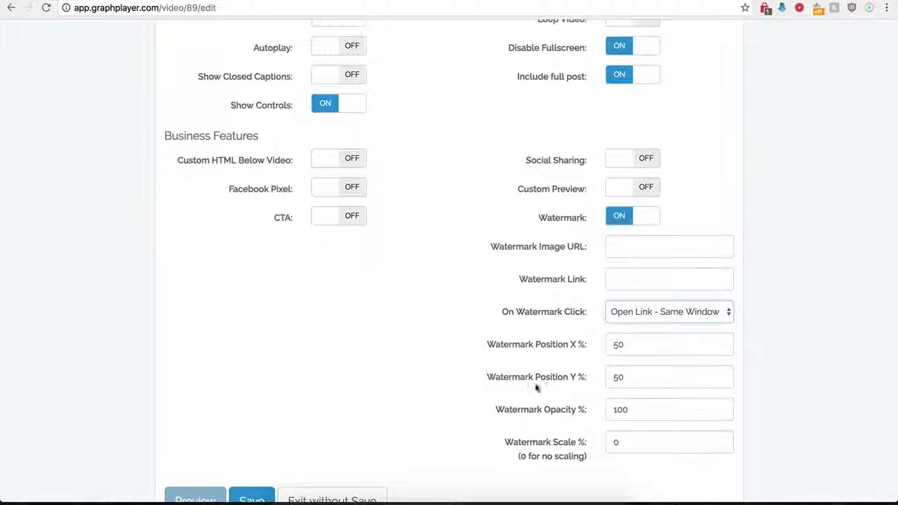
Step: Turn on CTA to compare its settings with the watermark's, and turn both CTA and Watermark off
left_click(346, 219)
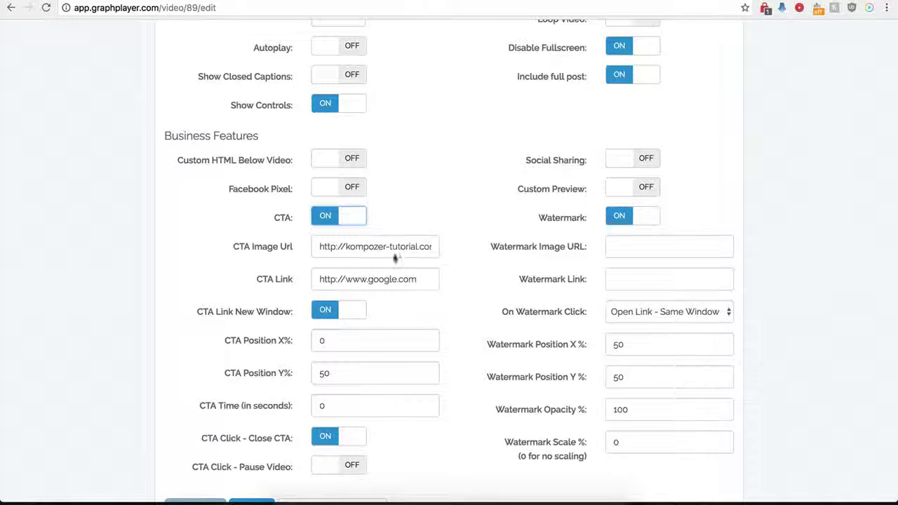
left_click(343, 226)
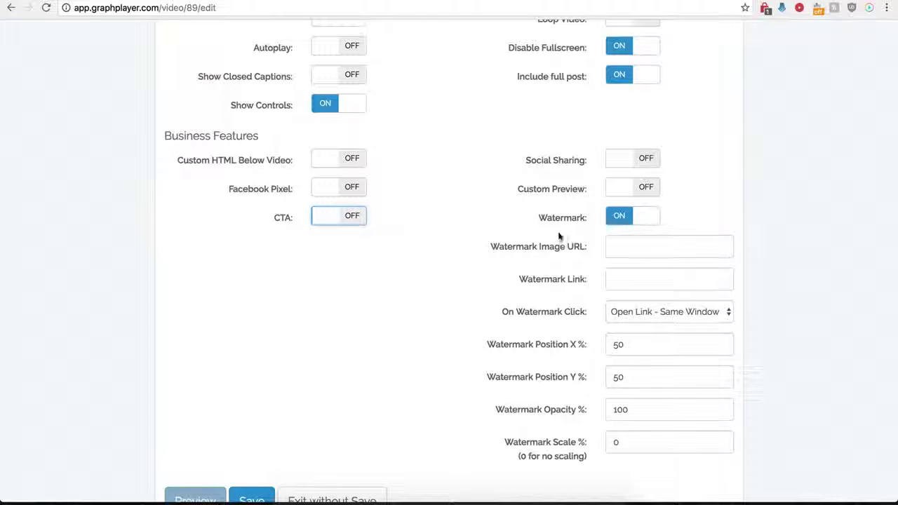
left_click(621, 223)
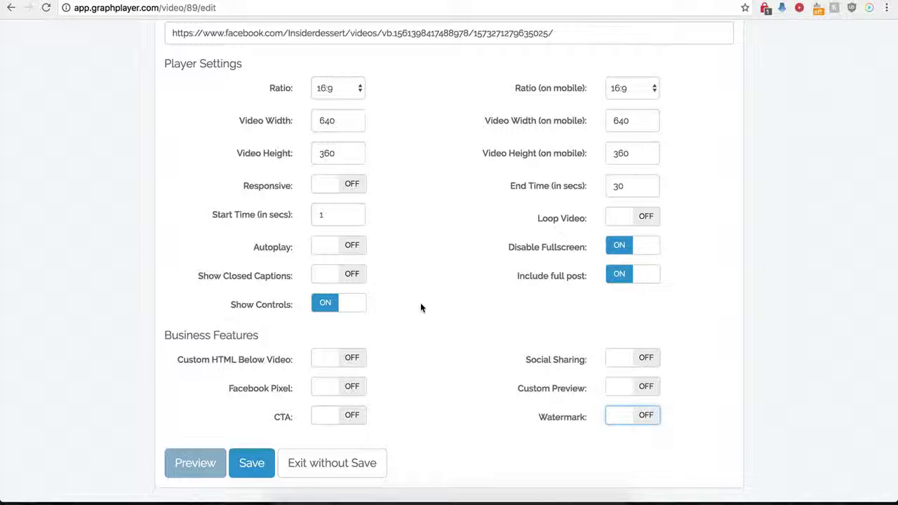